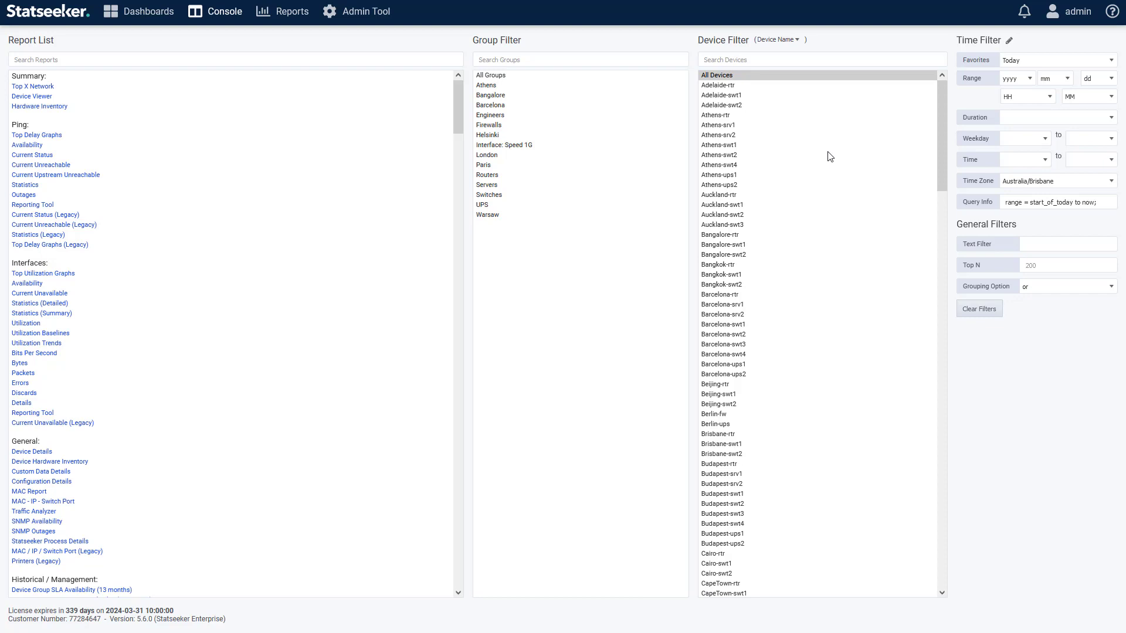
- Add the non-admin user account user2 in the administration tool's user configuration
{"action": "left_click", "coordinate": [1073, 13]}
{"action": "left_click", "coordinate": [359, 13]}
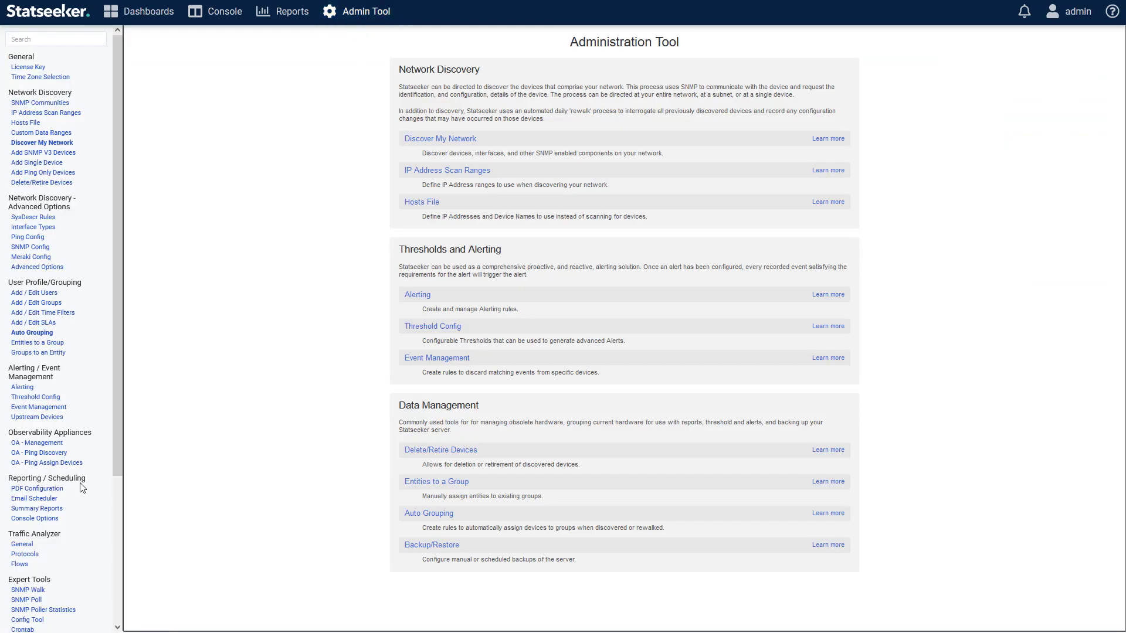
{"action": "left_click", "coordinate": [51, 520]}
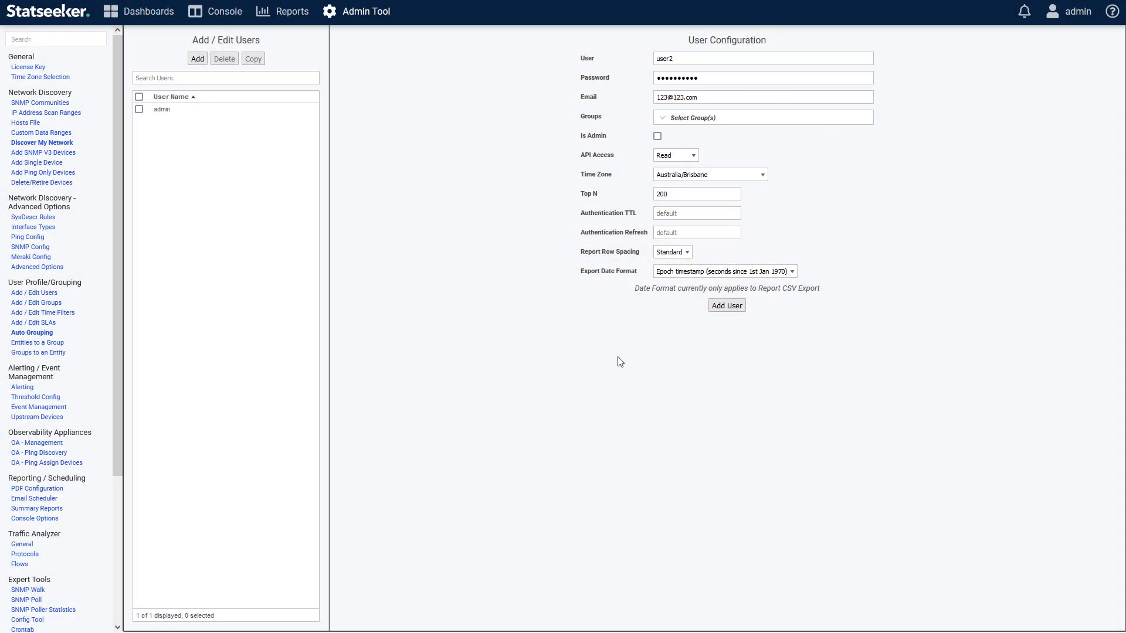
{"action": "left_click", "coordinate": [730, 306]}
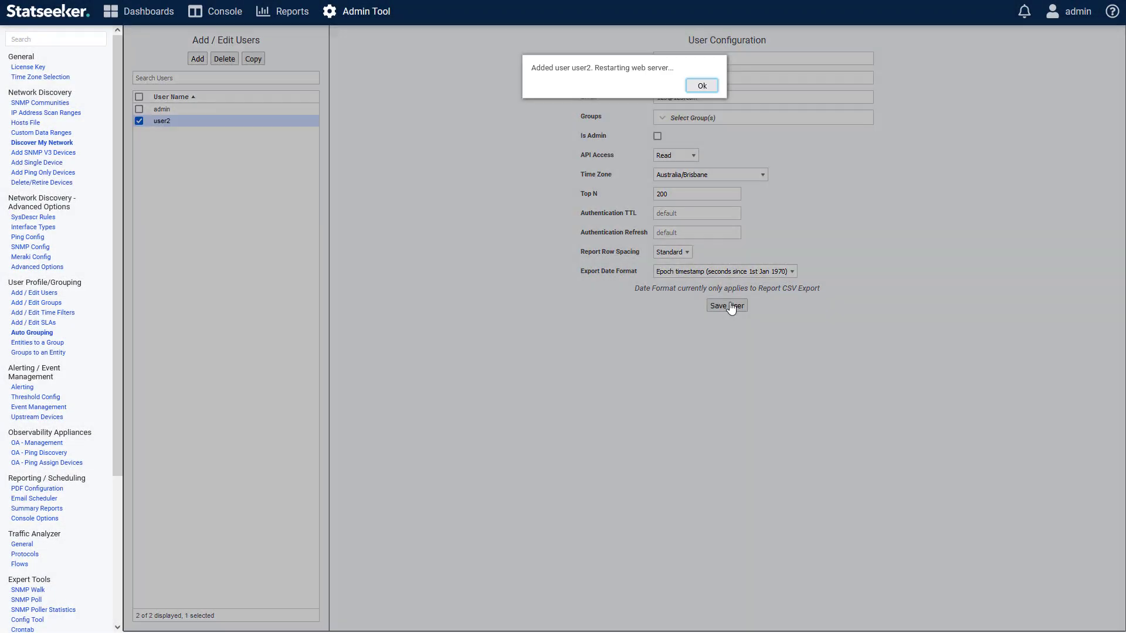
{"action": "left_click", "coordinate": [699, 87]}
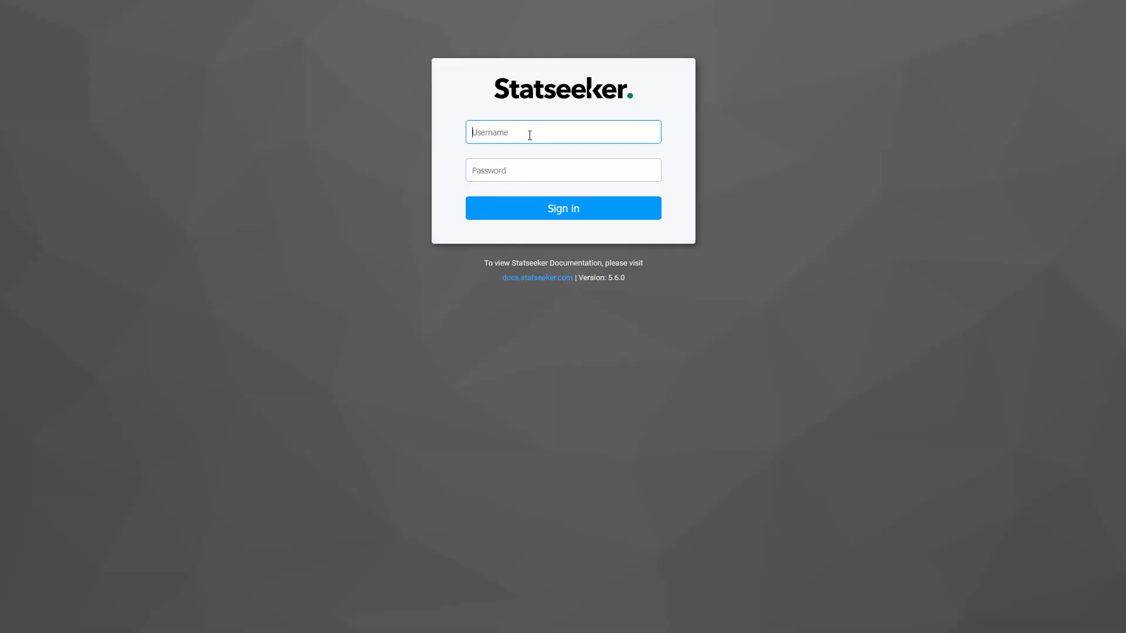
- Sign in as user2 with the account password and open the dashboards
{"action": "type", "text": "user2"}
{"action": "key", "text": "Tab"}
{"action": "type", "text": "password"}
{"action": "key", "text": "Return"}
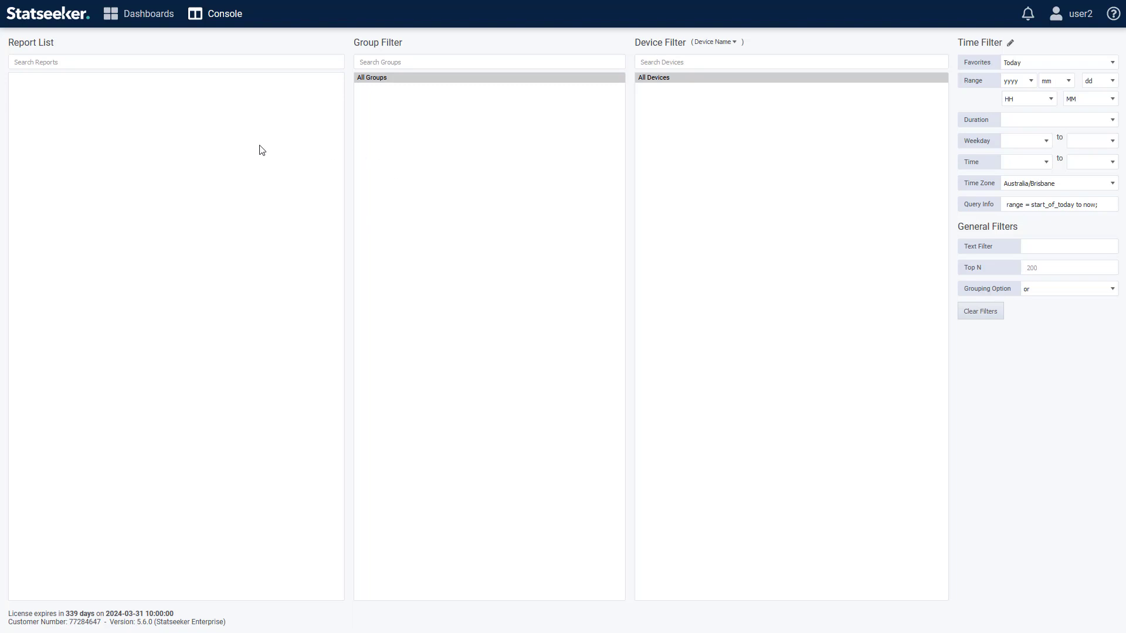
{"action": "left_click", "coordinate": [153, 24]}
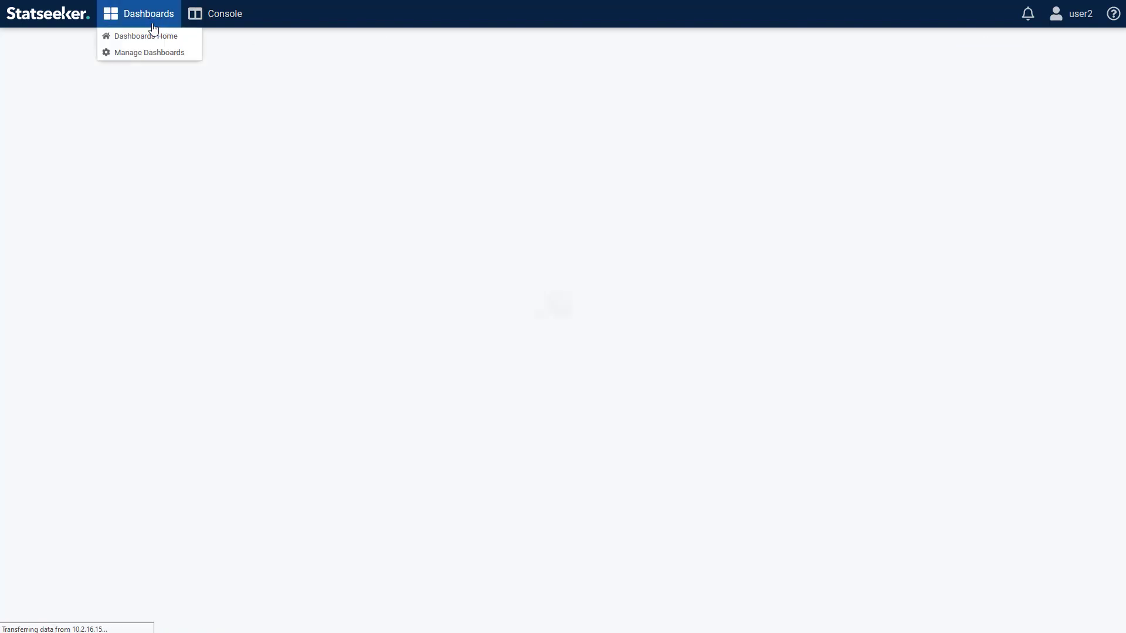
{"action": "left_click", "coordinate": [122, 521]}
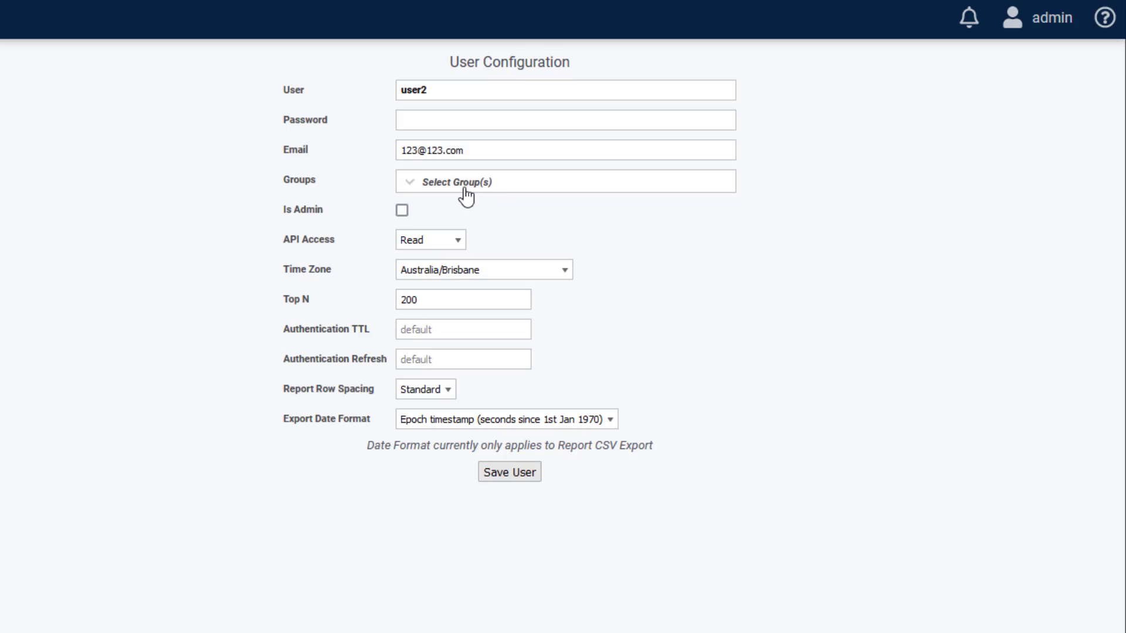
- Assign the Athens and Barcelona groups to user2 and save the user
{"action": "left_click", "coordinate": [417, 189]}
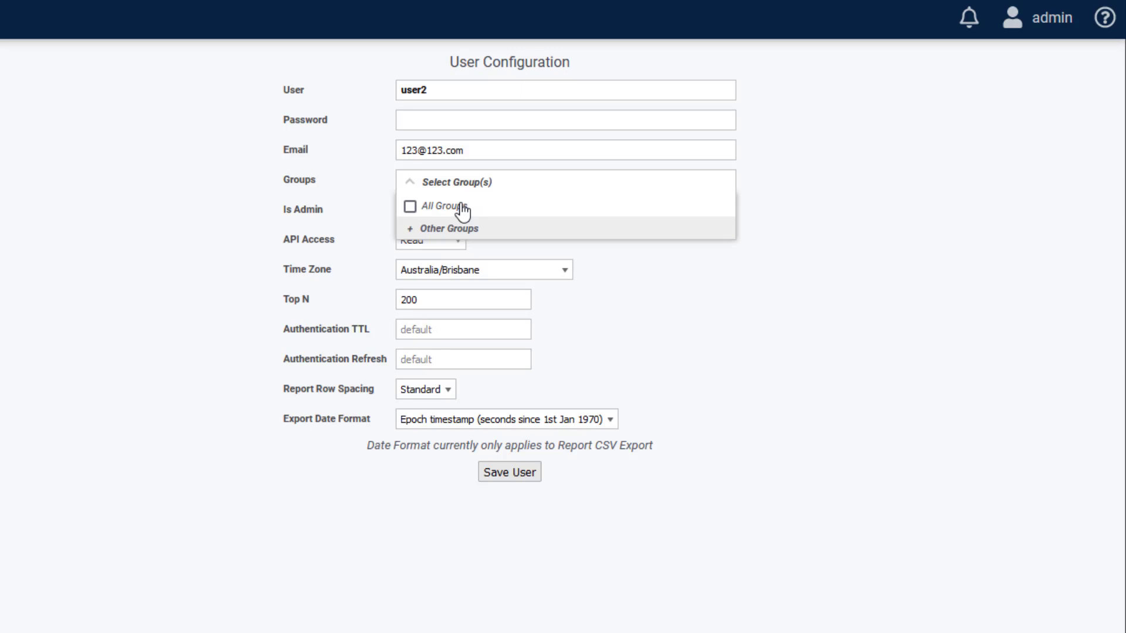
{"action": "left_click", "coordinate": [442, 230]}
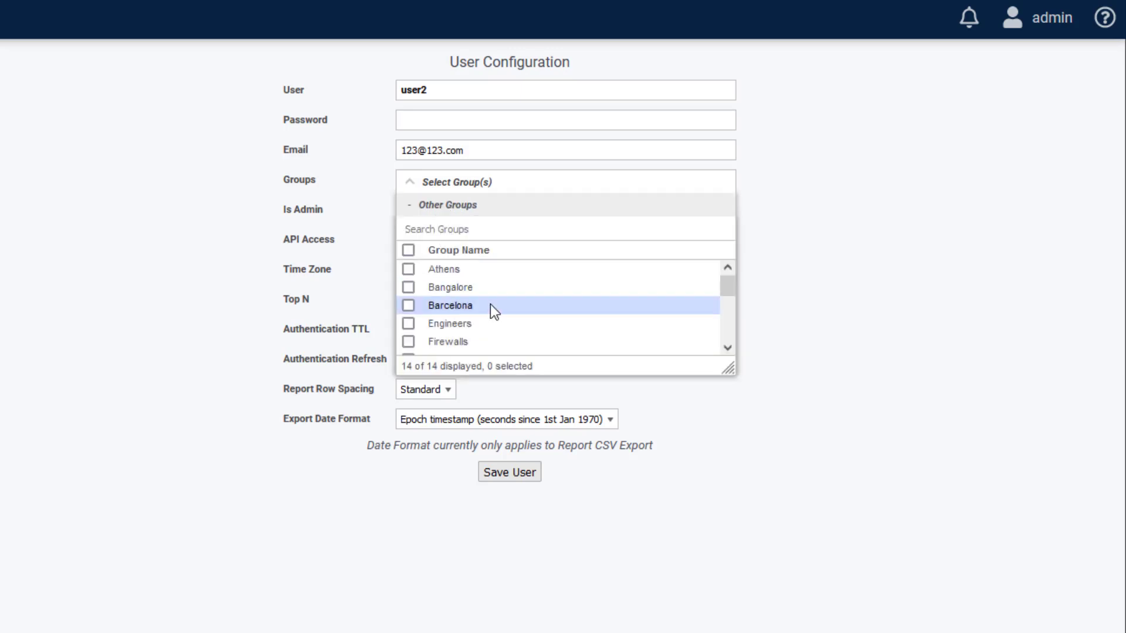
{"action": "left_click", "coordinate": [408, 269]}
{"action": "left_click", "coordinate": [409, 305]}
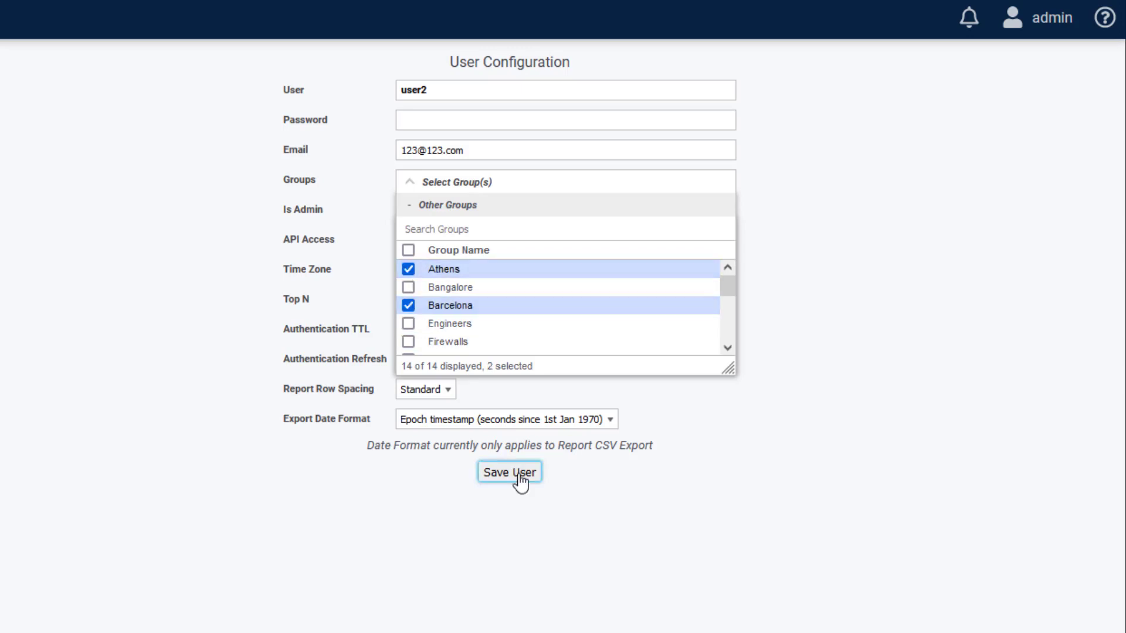
{"action": "left_click", "coordinate": [520, 479]}
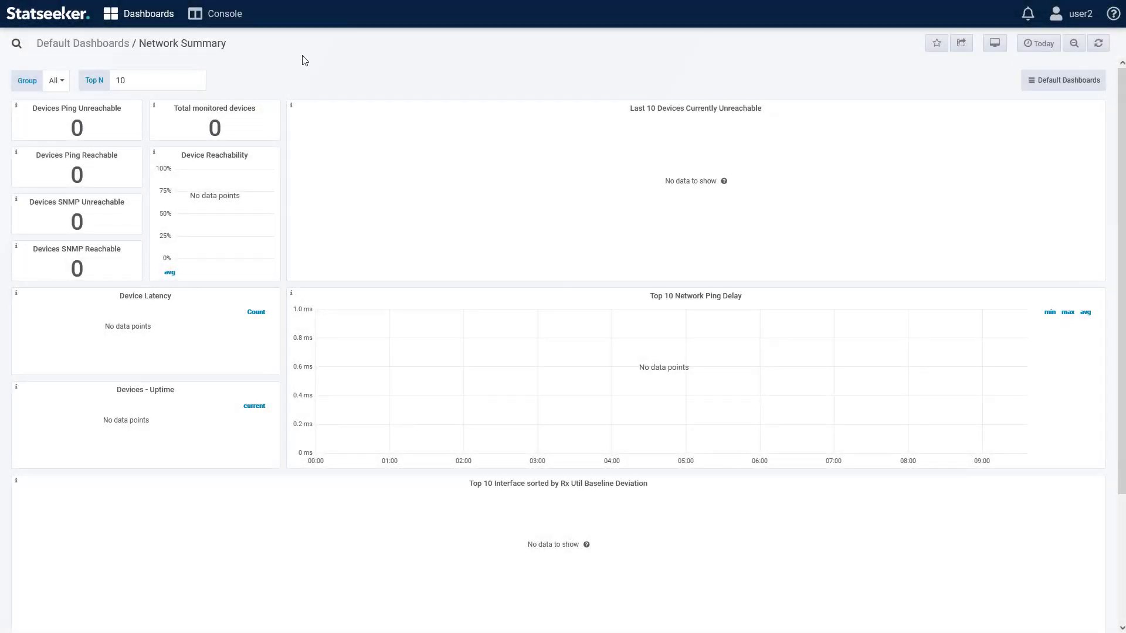
- Refresh user2's Network Summary dashboard and filter it to the Athens group
{"action": "left_click", "coordinate": [1098, 44]}
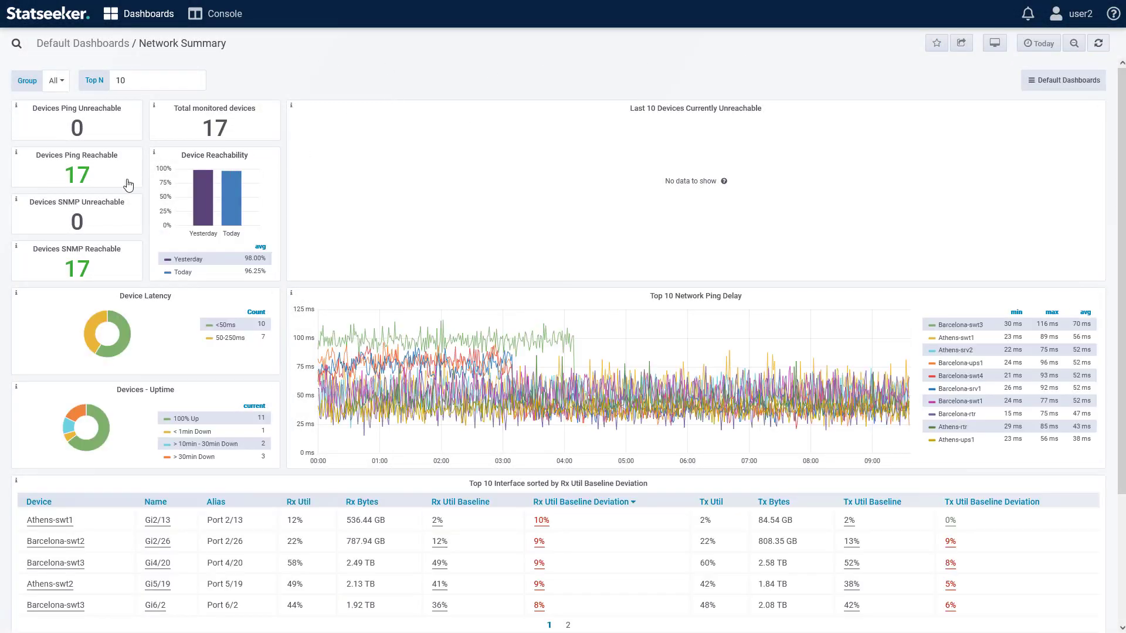
{"action": "left_click", "coordinate": [58, 81]}
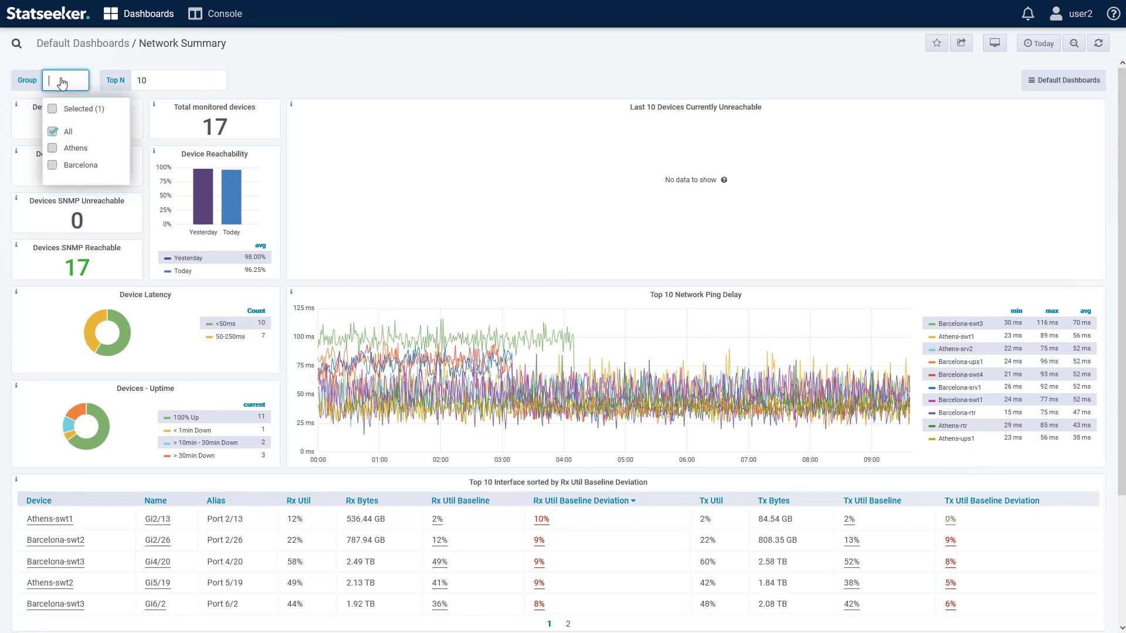
{"action": "left_click", "coordinate": [75, 149]}
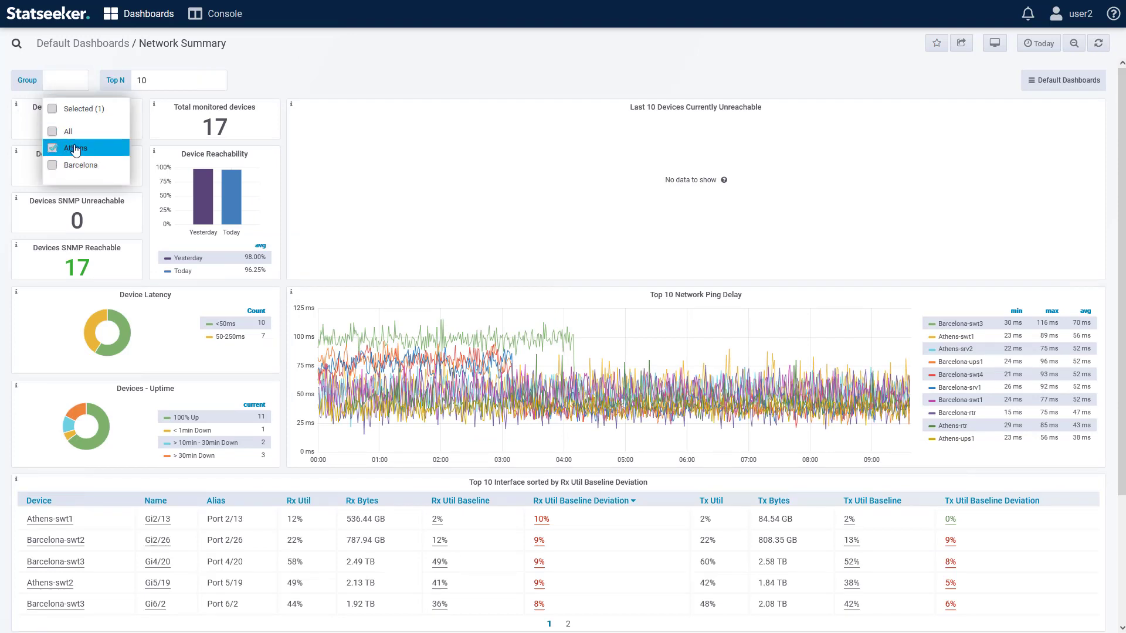
{"action": "left_click", "coordinate": [320, 57]}
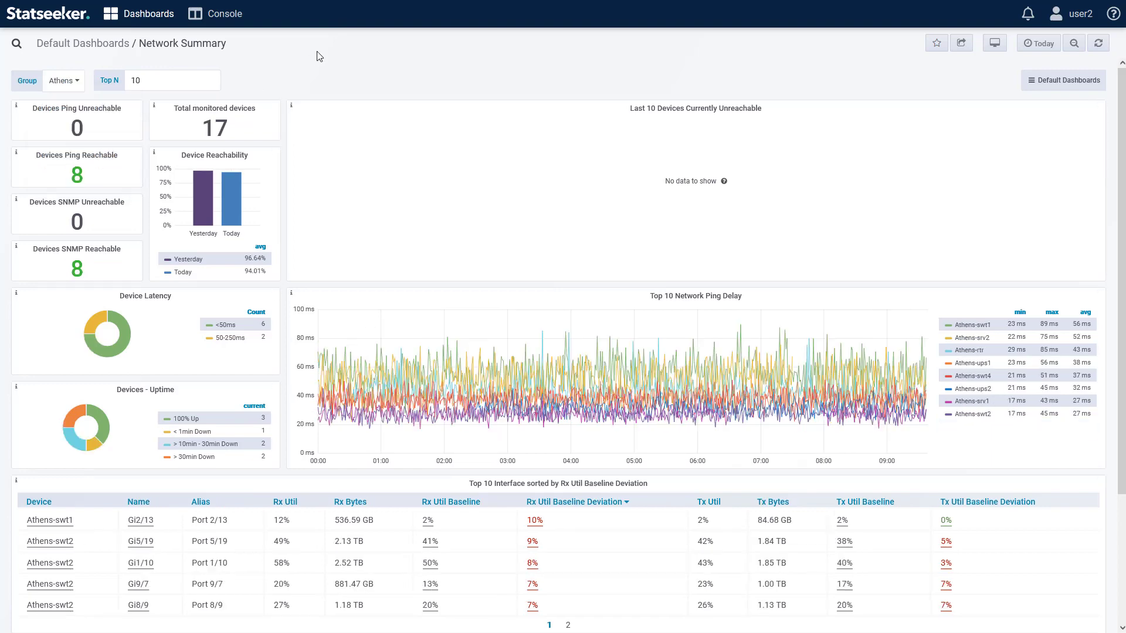
- Reset the Network Summary dashboard's group filter to All and open the Console
{"action": "left_click", "coordinate": [59, 81]}
{"action": "left_click", "coordinate": [65, 132]}
{"action": "left_click", "coordinate": [240, 65]}
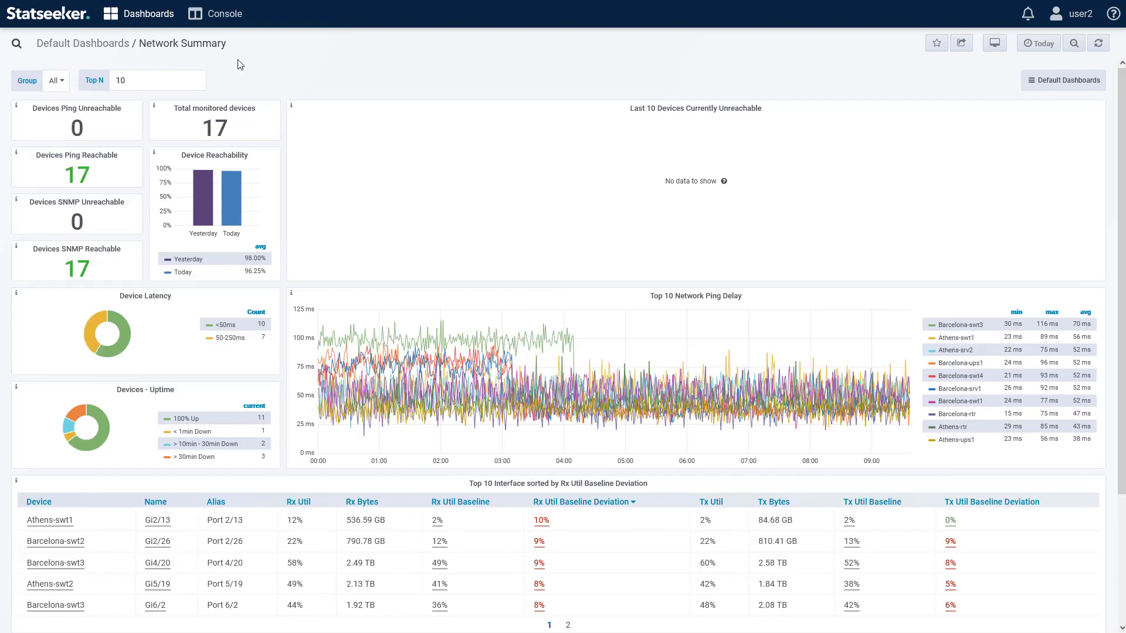
{"action": "left_click", "coordinate": [221, 14]}
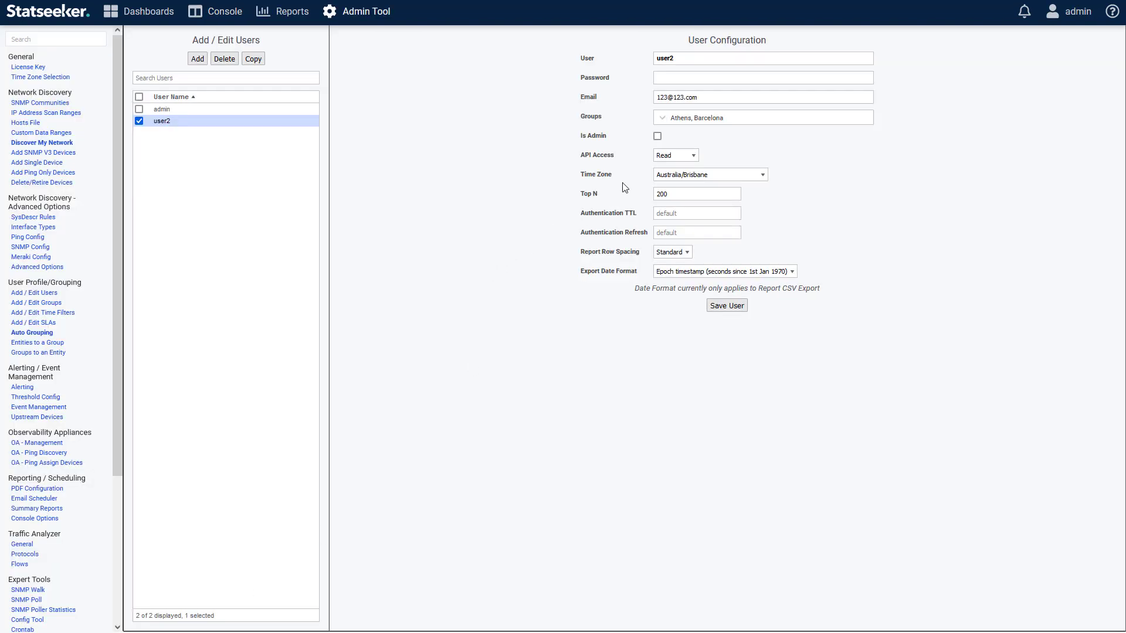
- Review the devices and users included in the Athens and Barcelona groups in the group editor
{"action": "left_click", "coordinate": [663, 120]}
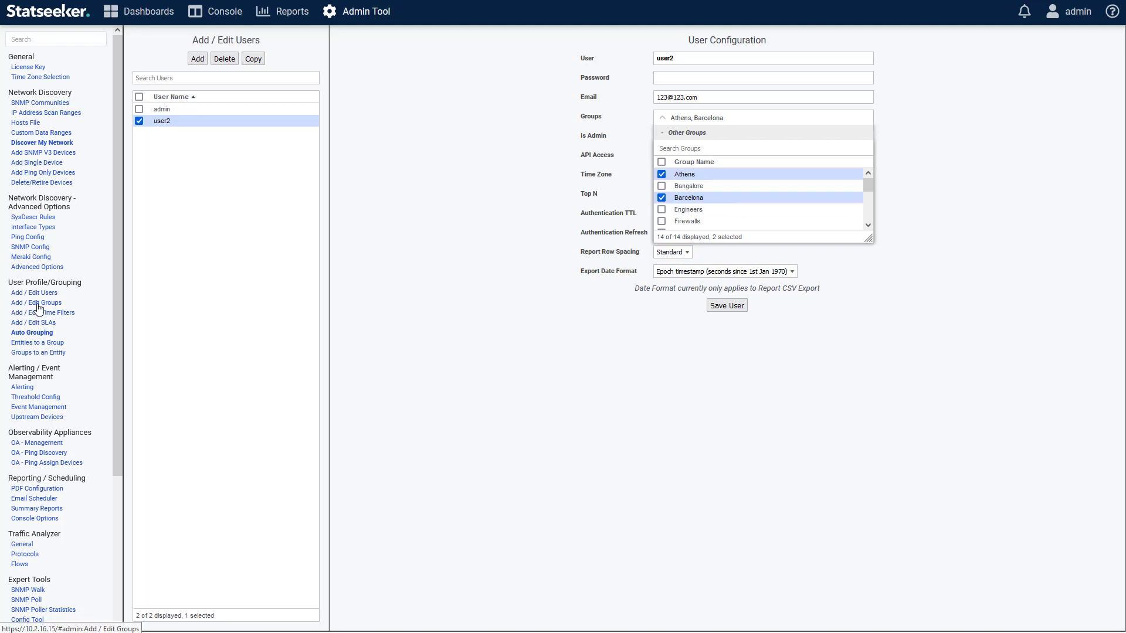
{"action": "left_click", "coordinate": [38, 304]}
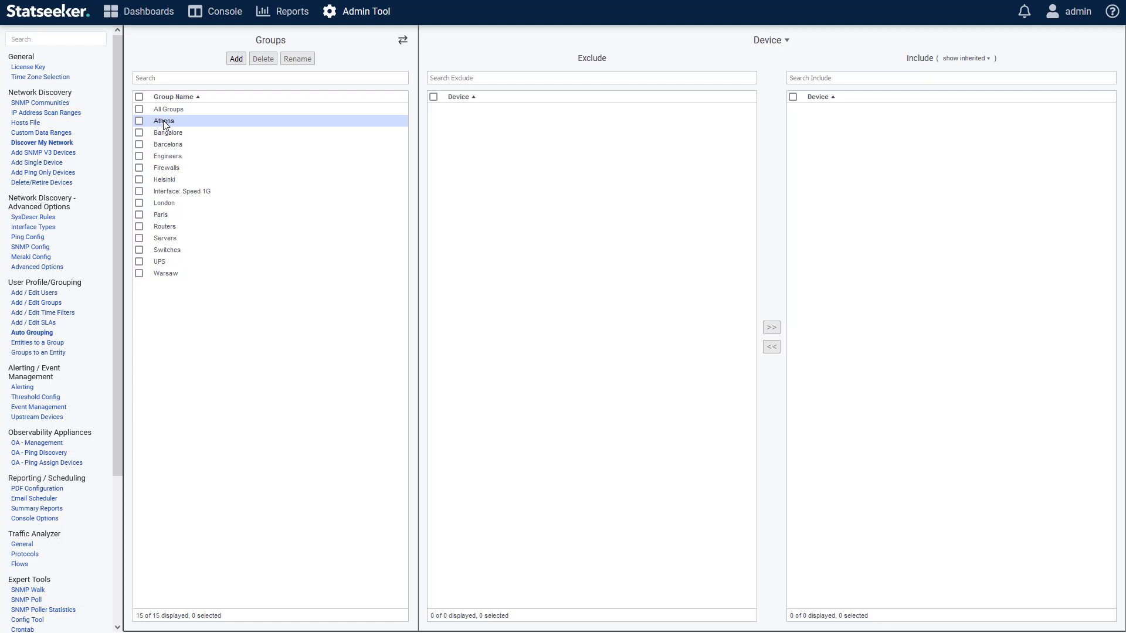
{"action": "left_click", "coordinate": [139, 120]}
{"action": "left_click", "coordinate": [139, 145]}
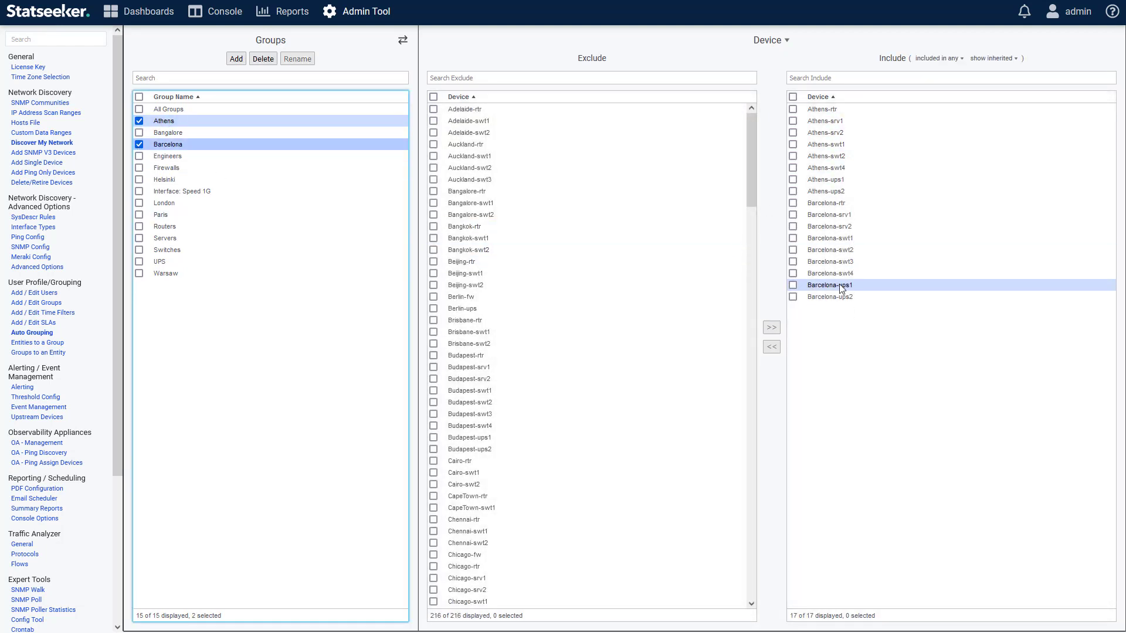
{"action": "left_click", "coordinate": [783, 41]}
{"action": "left_click", "coordinate": [779, 126]}
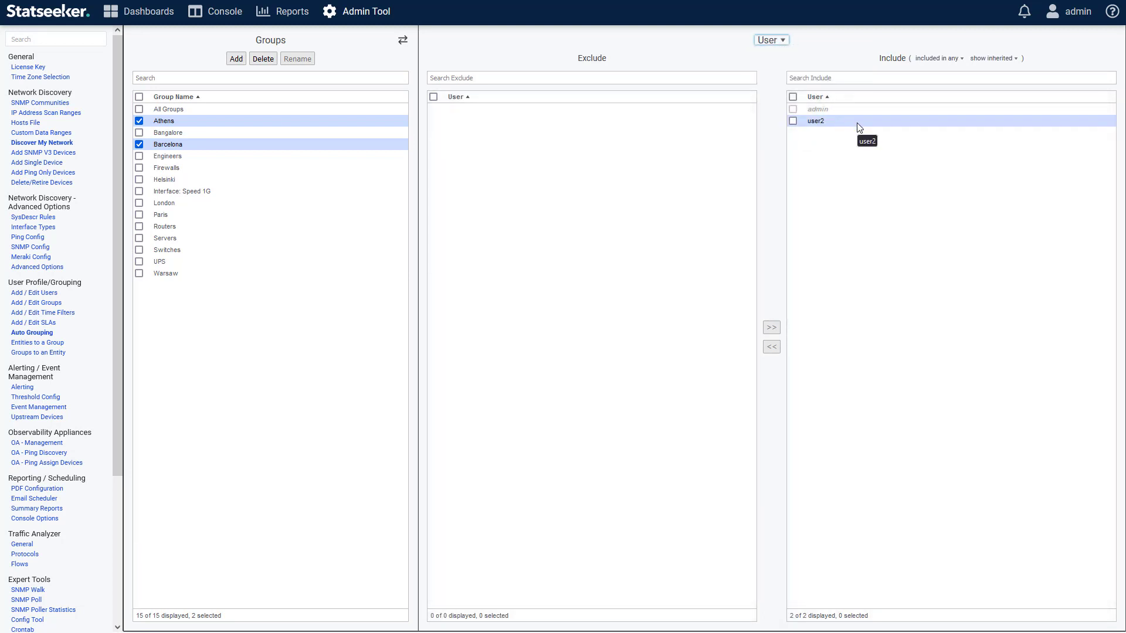
- Add the reports from Summary: Device Viewer through Device Status: CPU Load to the Athens and Barcelona groups, and remove them all again
{"action": "left_click", "coordinate": [777, 43]}
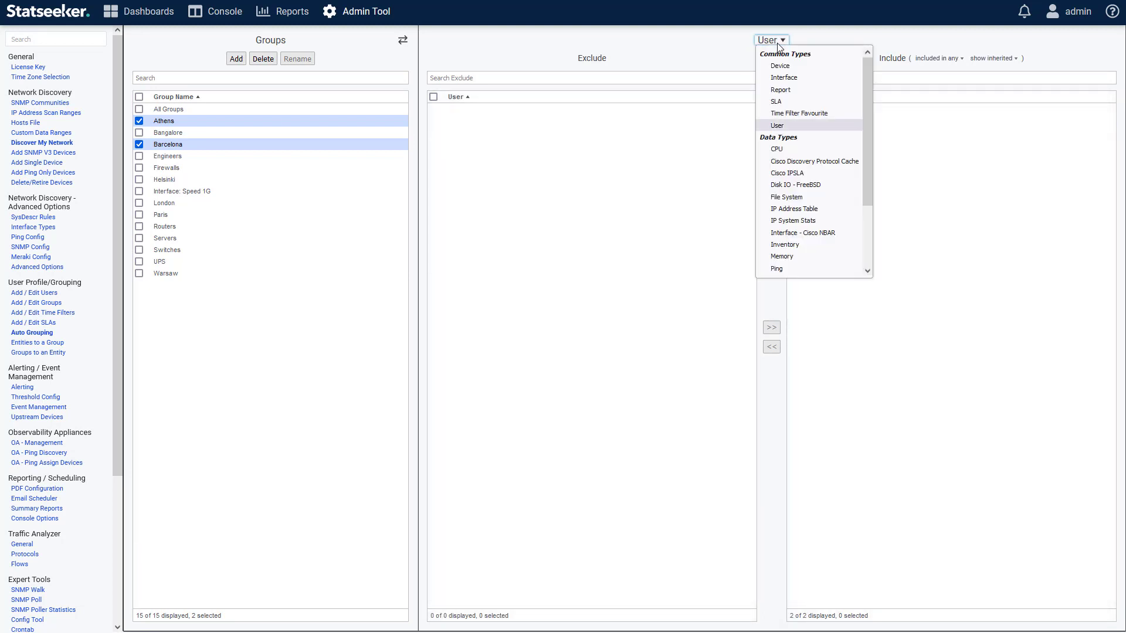
{"action": "left_click", "coordinate": [791, 91]}
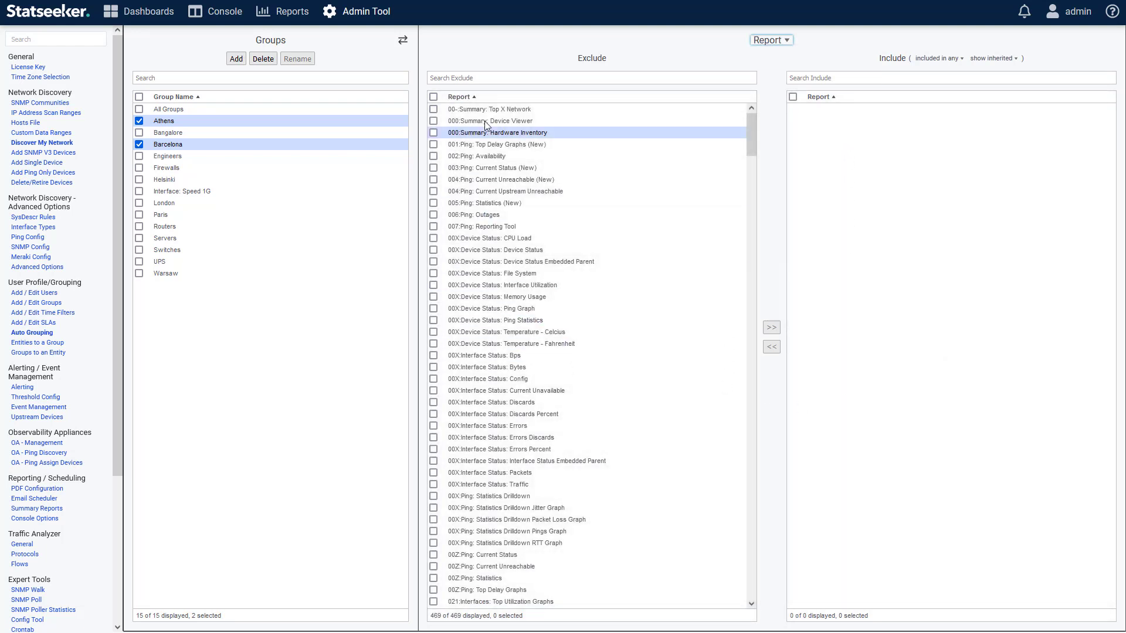
{"action": "left_click_drag", "start_coordinate": [499, 125], "coordinate": [485, 238]}
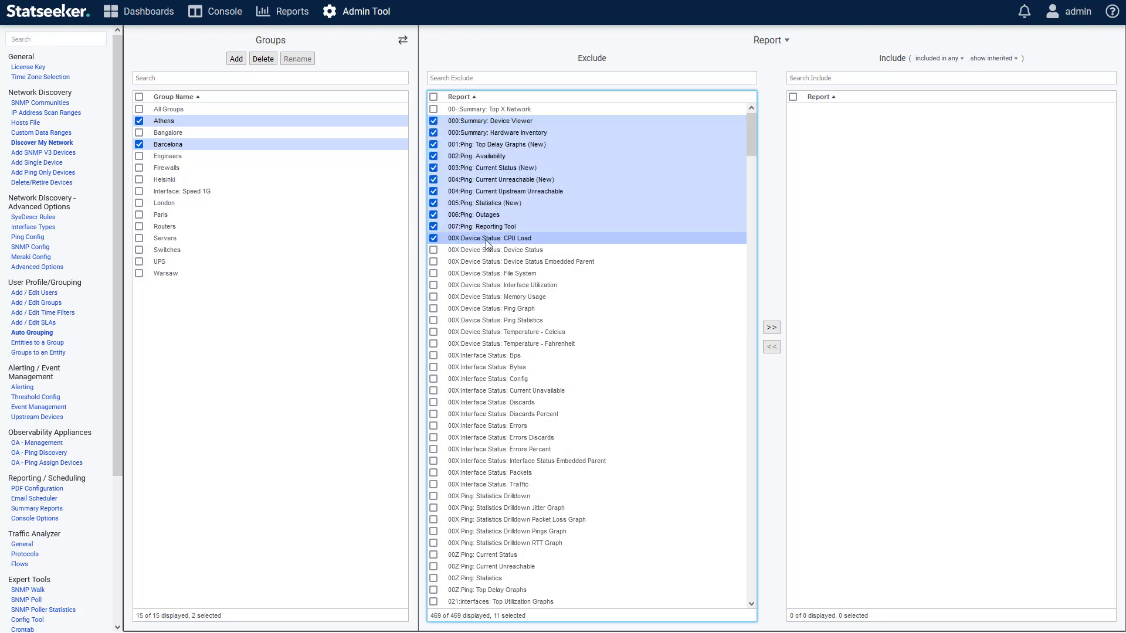
{"action": "left_click", "coordinate": [772, 328]}
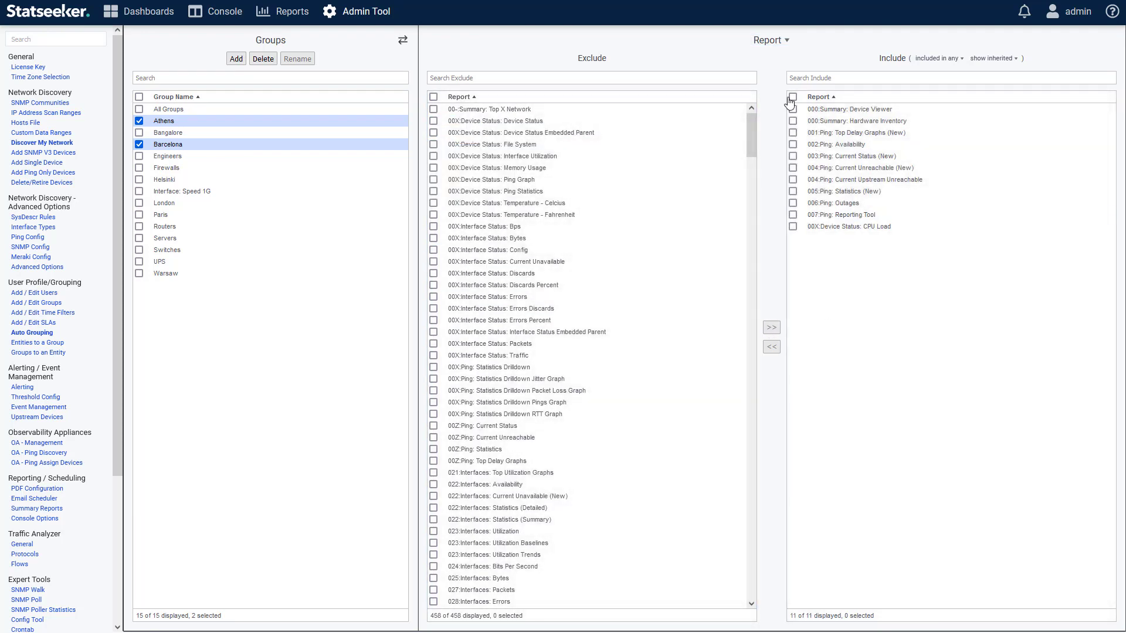
{"action": "left_click", "coordinate": [793, 96]}
{"action": "left_click", "coordinate": [771, 347]}
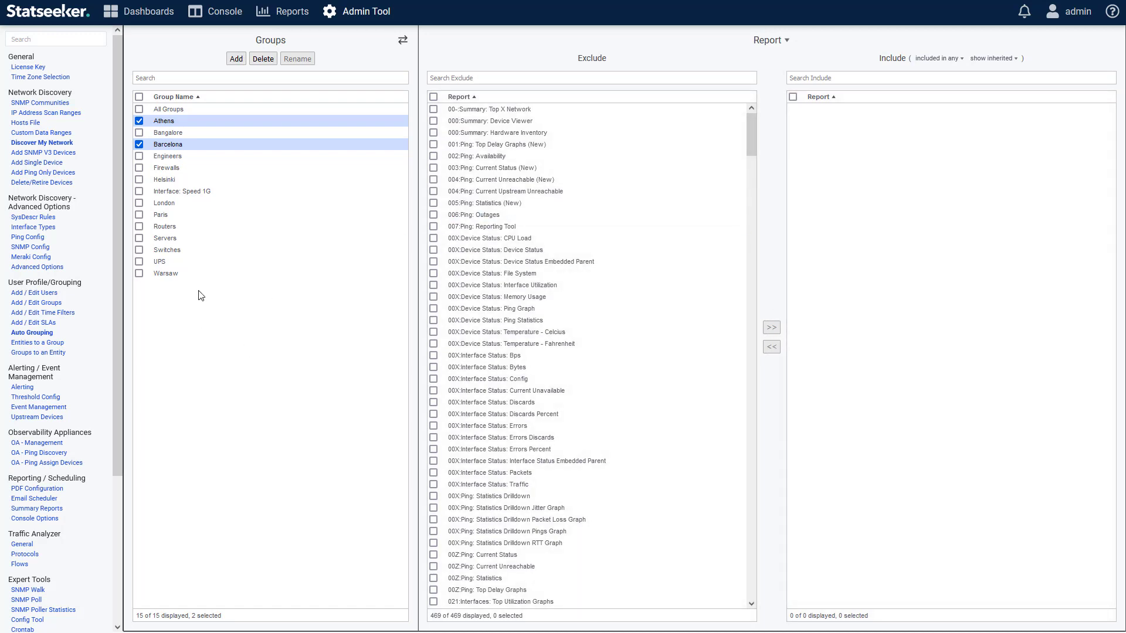
- Include user2 in the Engineers group
{"action": "left_click", "coordinate": [167, 156]}
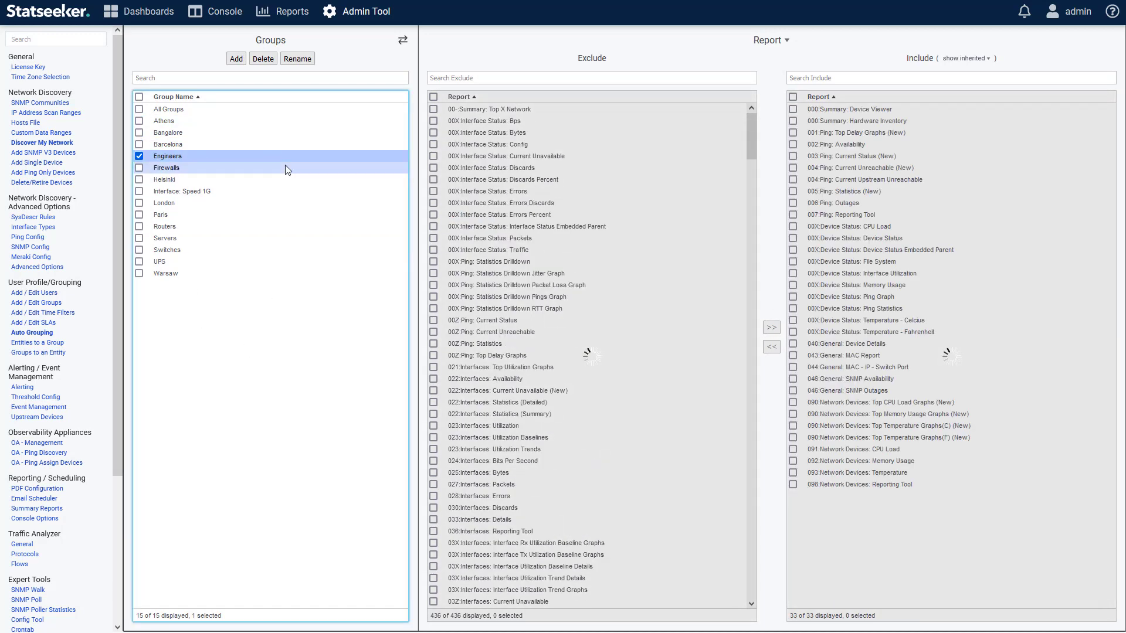
{"action": "left_click", "coordinate": [770, 40]}
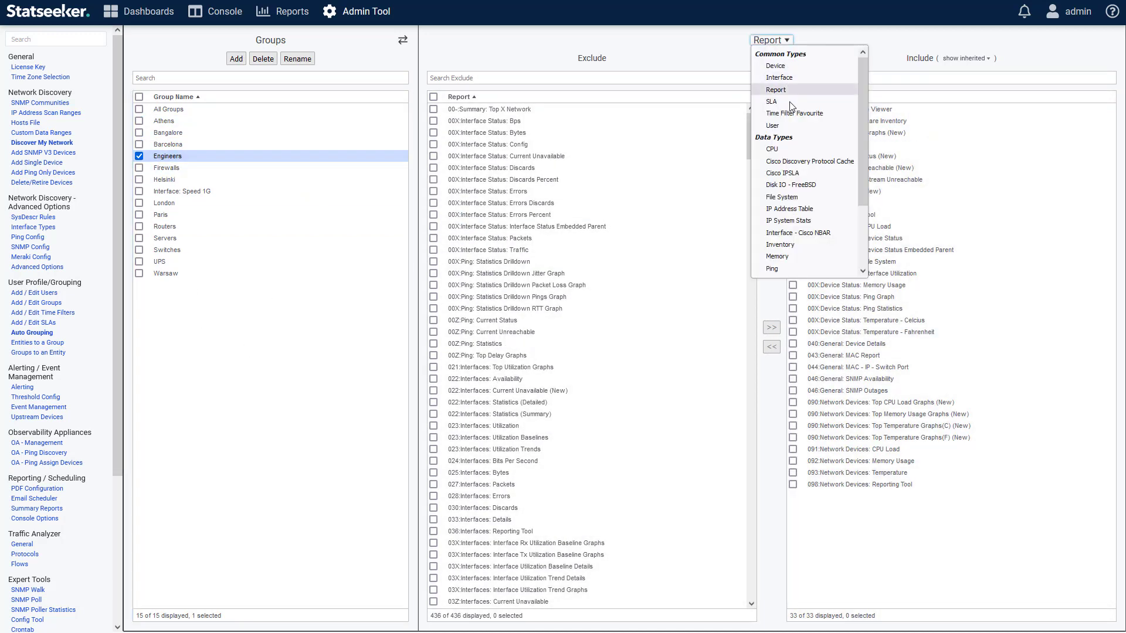
{"action": "left_click", "coordinate": [772, 125]}
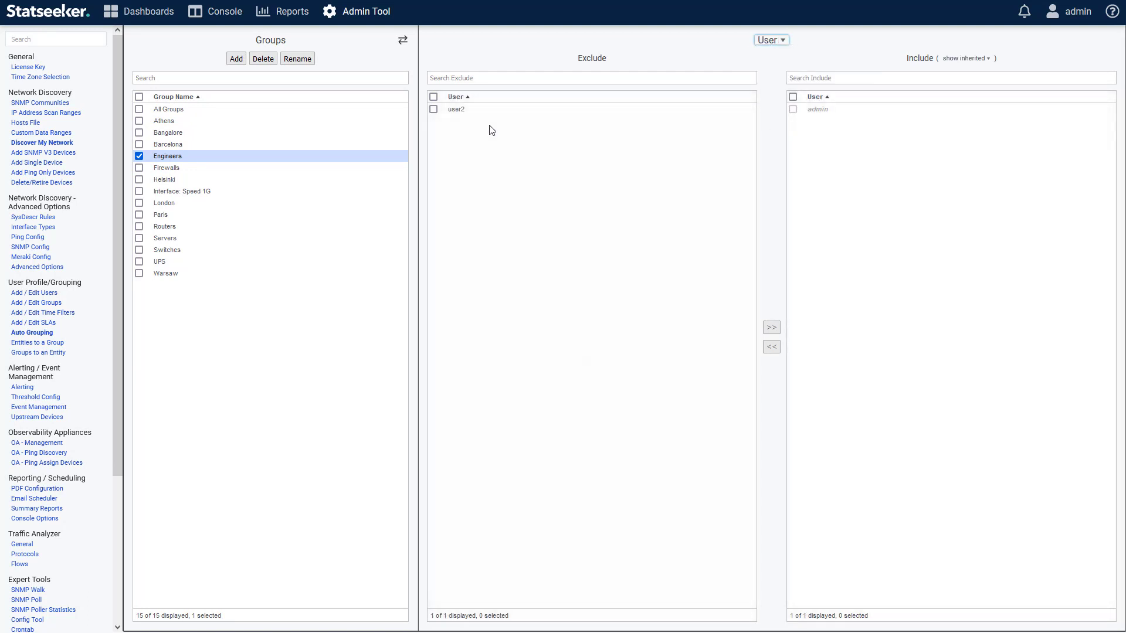
{"action": "left_click", "coordinate": [457, 111]}
{"action": "left_click", "coordinate": [772, 330]}
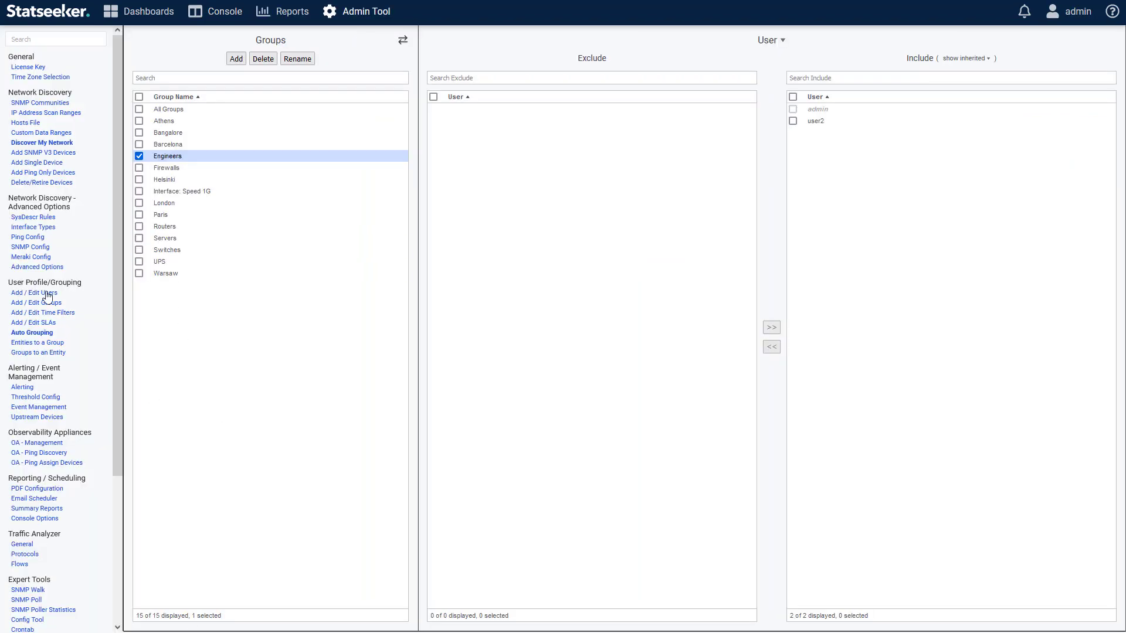
- Set user2's group membership to All Groups and save the user
{"action": "left_click", "coordinate": [44, 293]}
{"action": "left_click", "coordinate": [156, 123]}
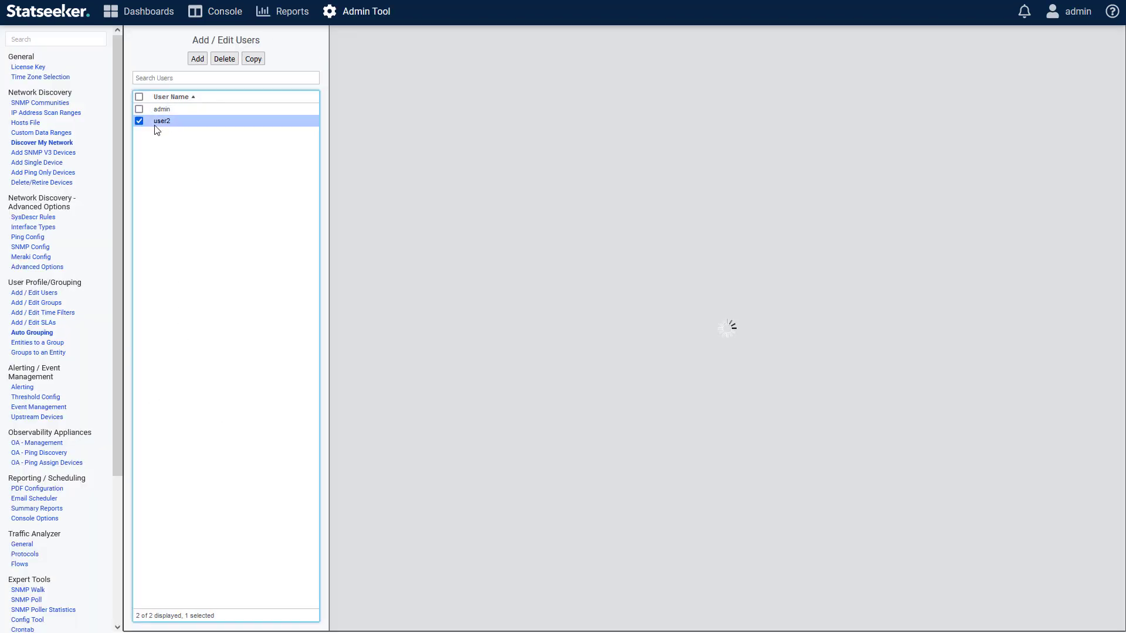
{"action": "left_click", "coordinate": [656, 120]}
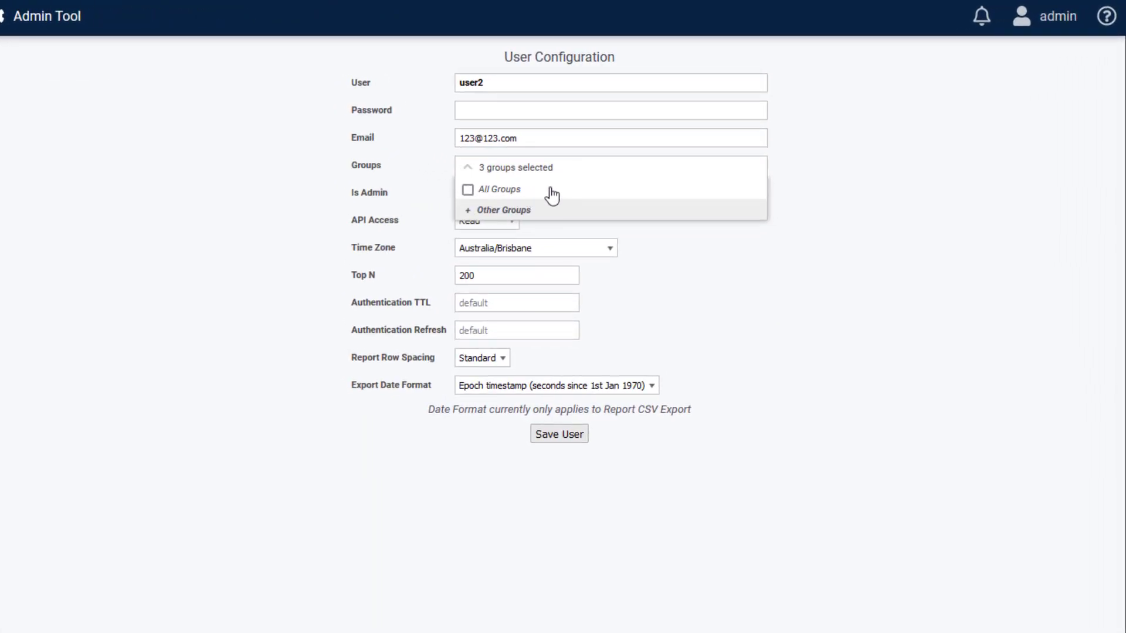
{"action": "left_click", "coordinate": [468, 190]}
{"action": "left_click", "coordinate": [753, 275]}
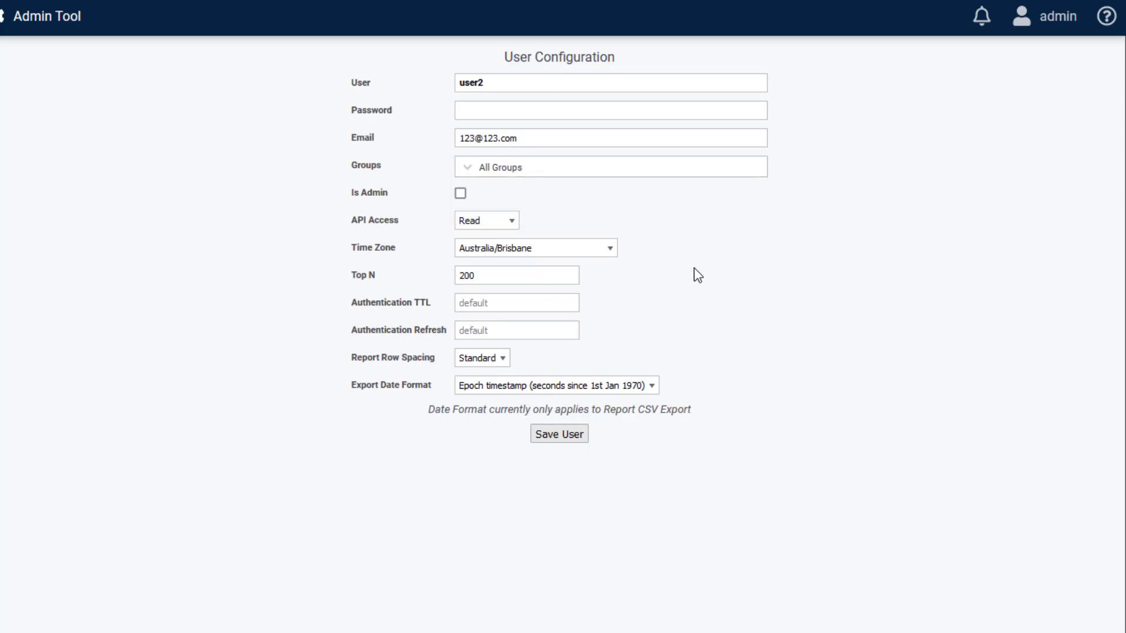
{"action": "left_click", "coordinate": [568, 441]}
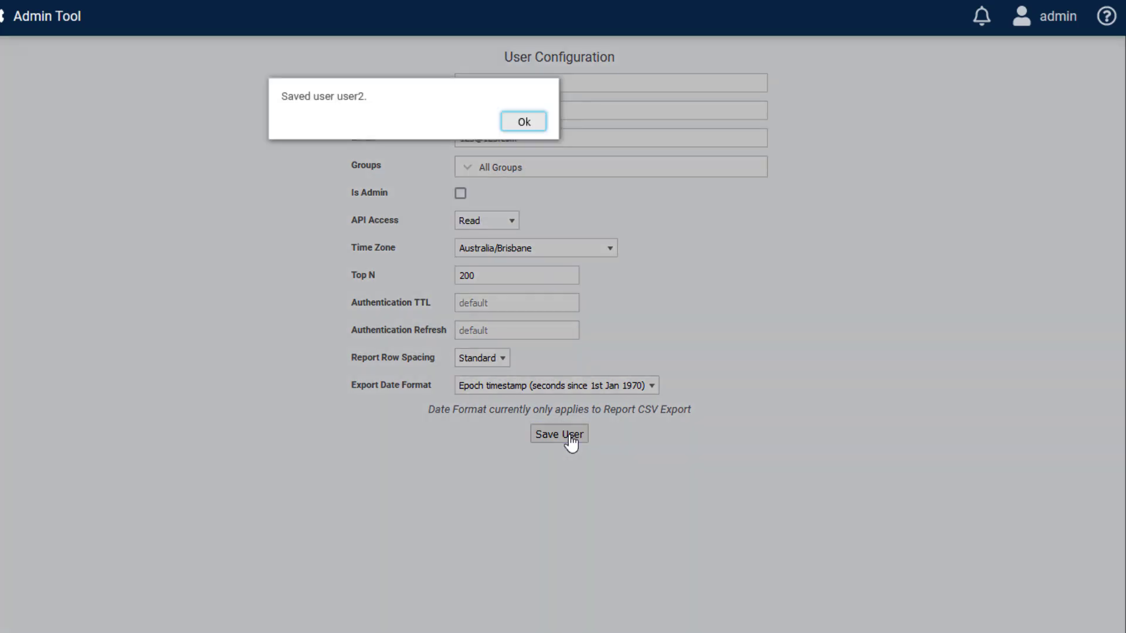
{"action": "left_click", "coordinate": [521, 121]}
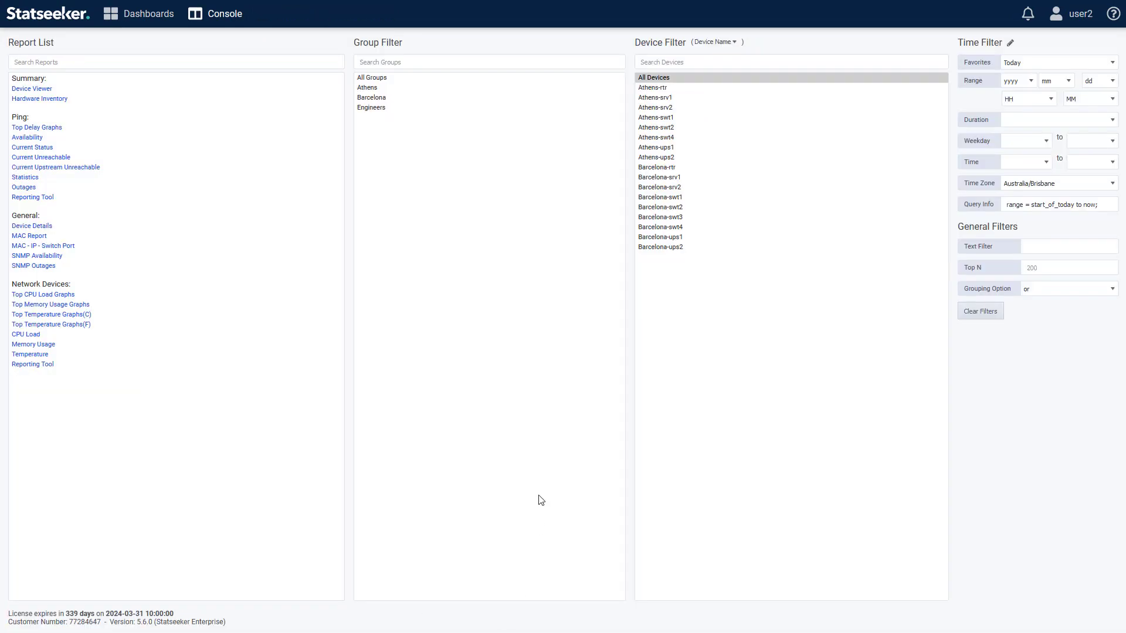
- Refresh user2's console and review the reports, groups and devices available to the account
{"action": "left_click", "coordinate": [540, 500]}
{"action": "key", "text": "F5"}
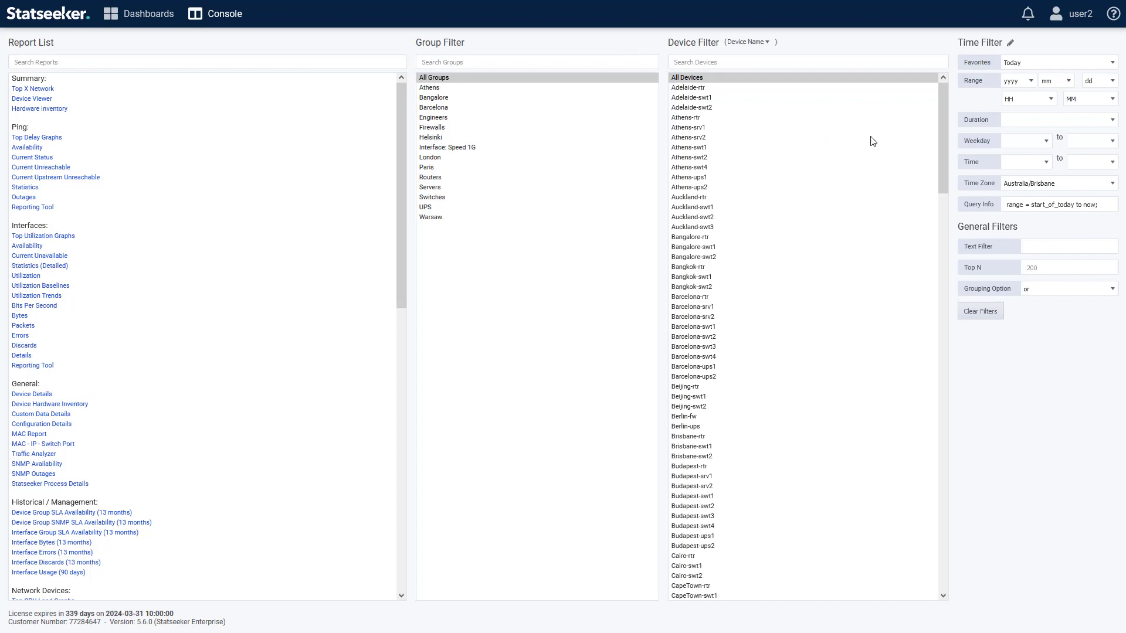
{"action": "left_click_drag", "start_coordinate": [939, 114], "coordinate": [910, 122]}
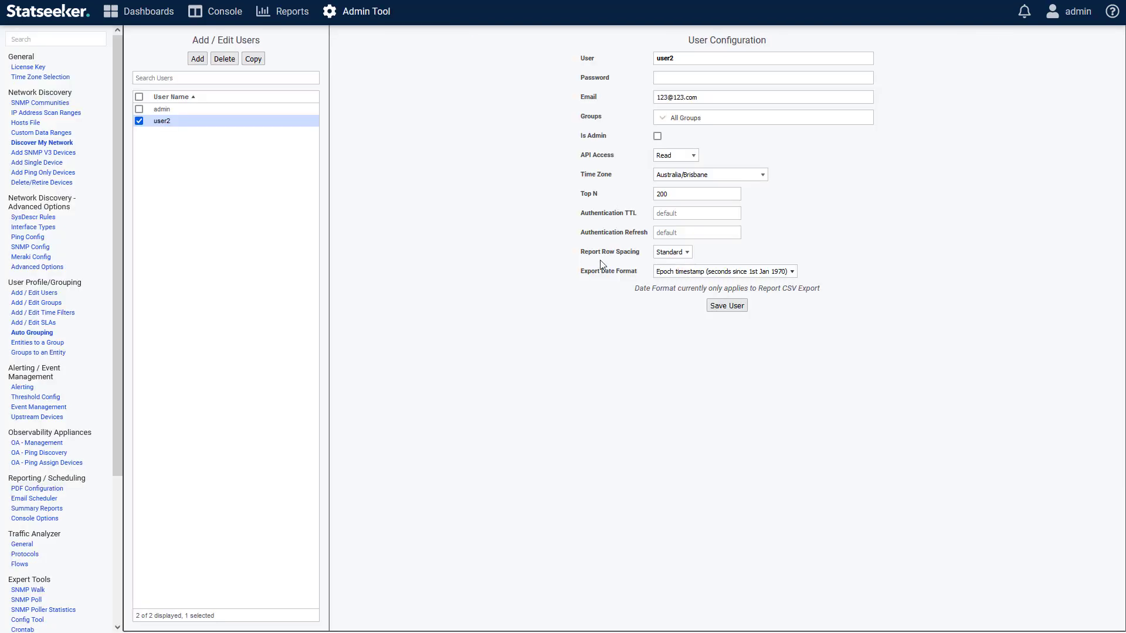
- Restrict user2's group membership to Athens and Barcelona and save the user
{"action": "left_click", "coordinate": [659, 119]}
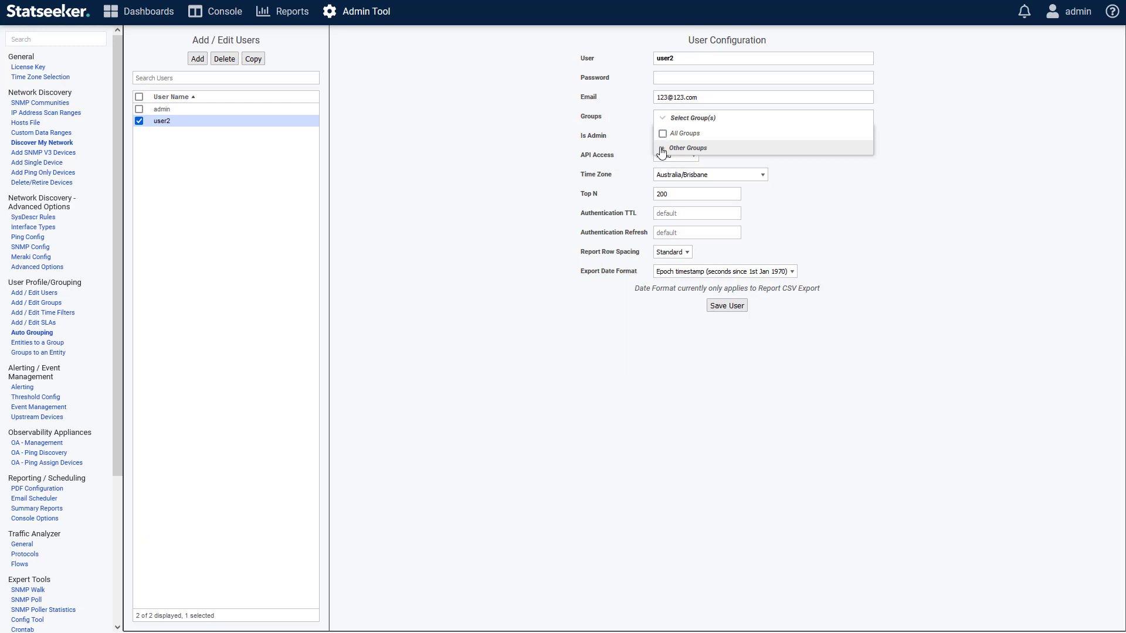
{"action": "left_click", "coordinate": [671, 149]}
{"action": "left_click", "coordinate": [659, 175]}
{"action": "left_click", "coordinate": [659, 201]}
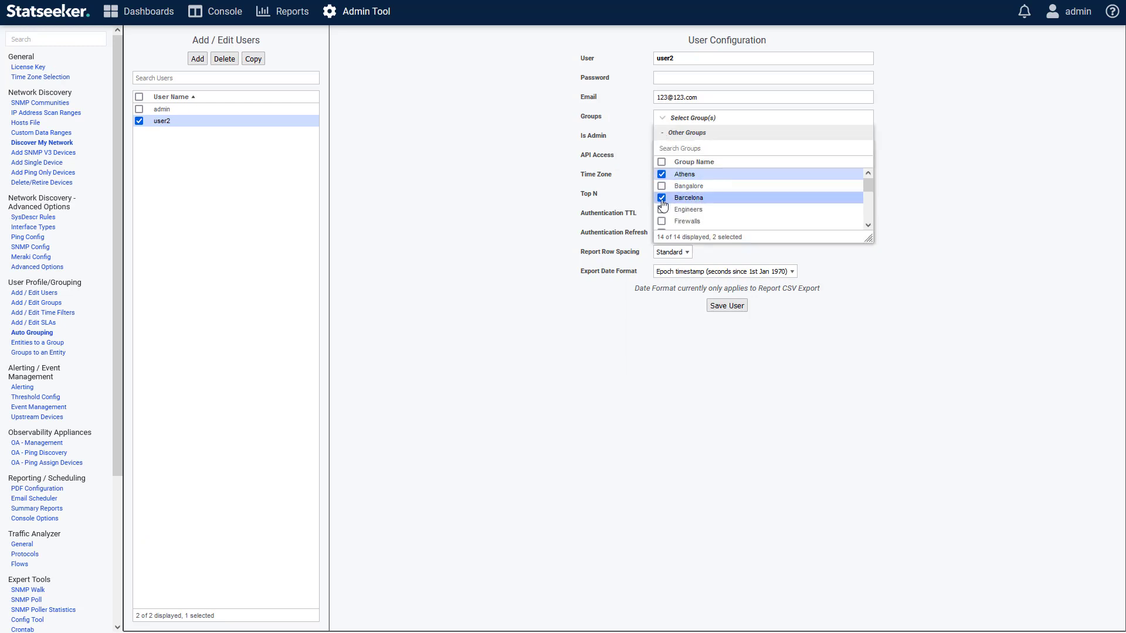
{"action": "left_click", "coordinate": [873, 303]}
{"action": "left_click", "coordinate": [739, 309]}
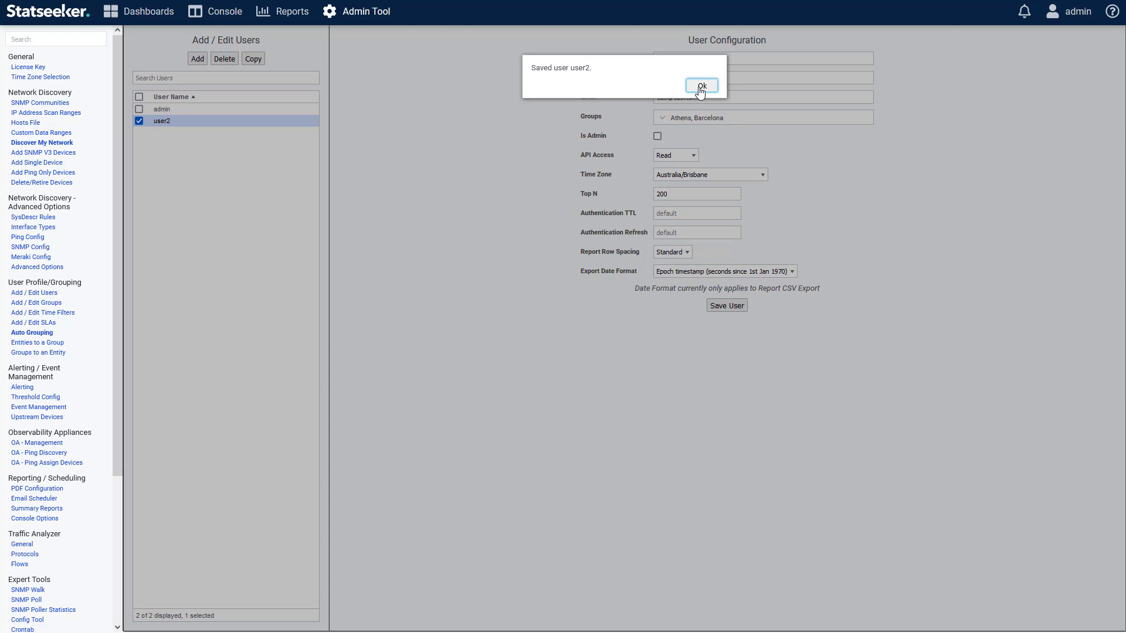
{"action": "left_click", "coordinate": [697, 88]}
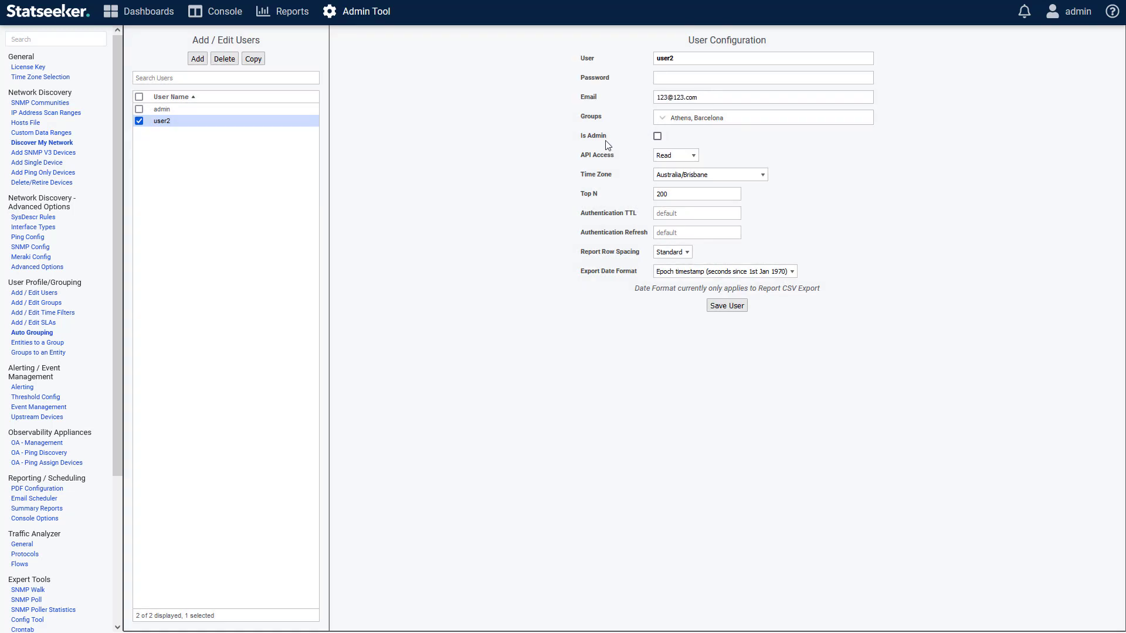
- Give user2 administrator status and save the user
{"action": "left_click", "coordinate": [658, 137]}
{"action": "left_click", "coordinate": [732, 310]}
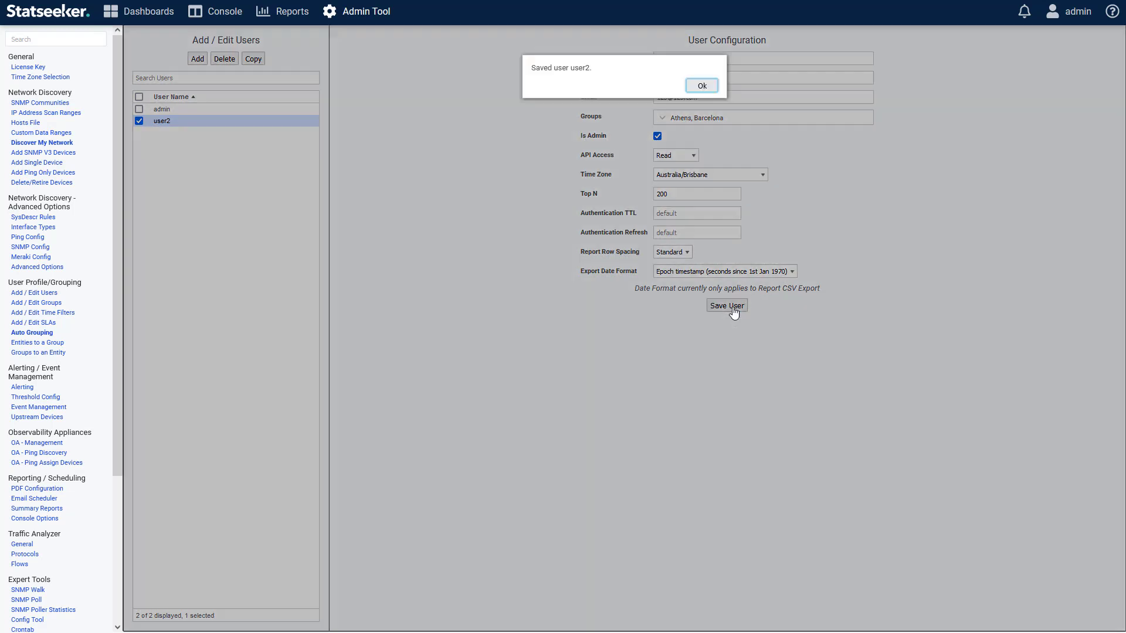
{"action": "key", "text": "Return"}
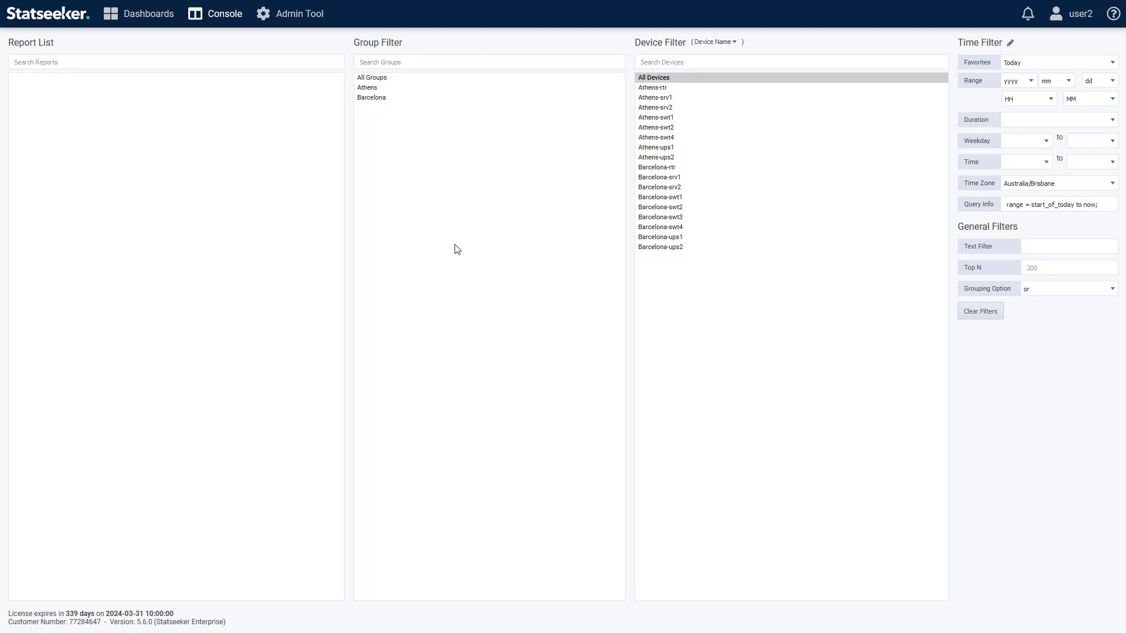
- From user2's own admin session, set user2's group membership to All Groups and save the user
{"action": "left_click", "coordinate": [302, 20]}
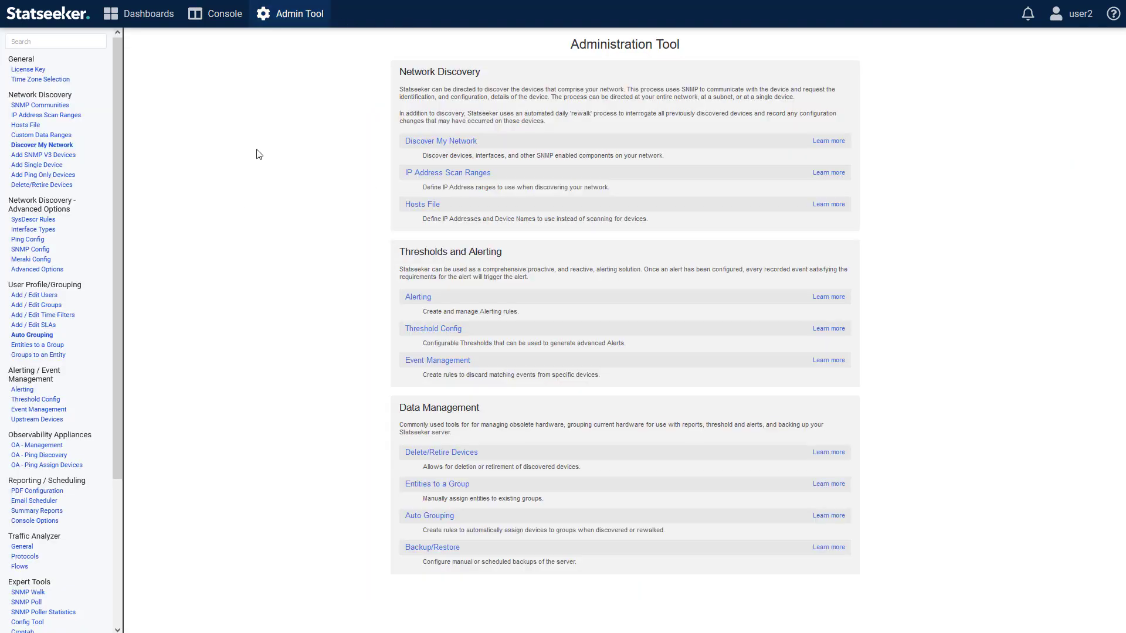
{"action": "left_click", "coordinate": [47, 296]}
{"action": "left_click", "coordinate": [177, 125]}
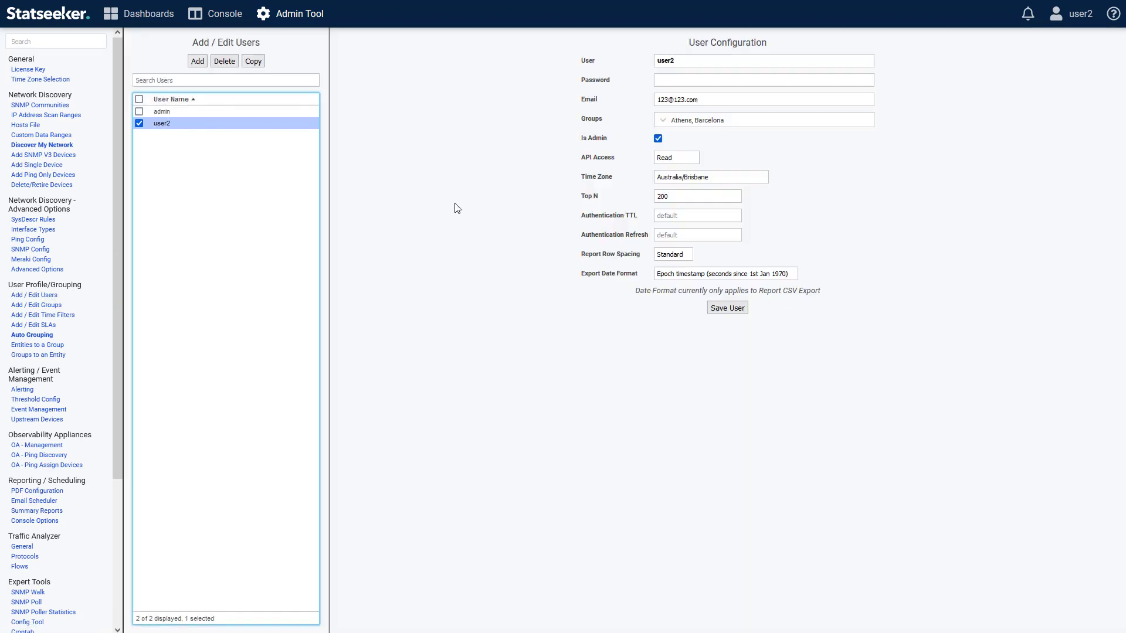
{"action": "left_click", "coordinate": [663, 122]}
{"action": "left_click", "coordinate": [663, 134]}
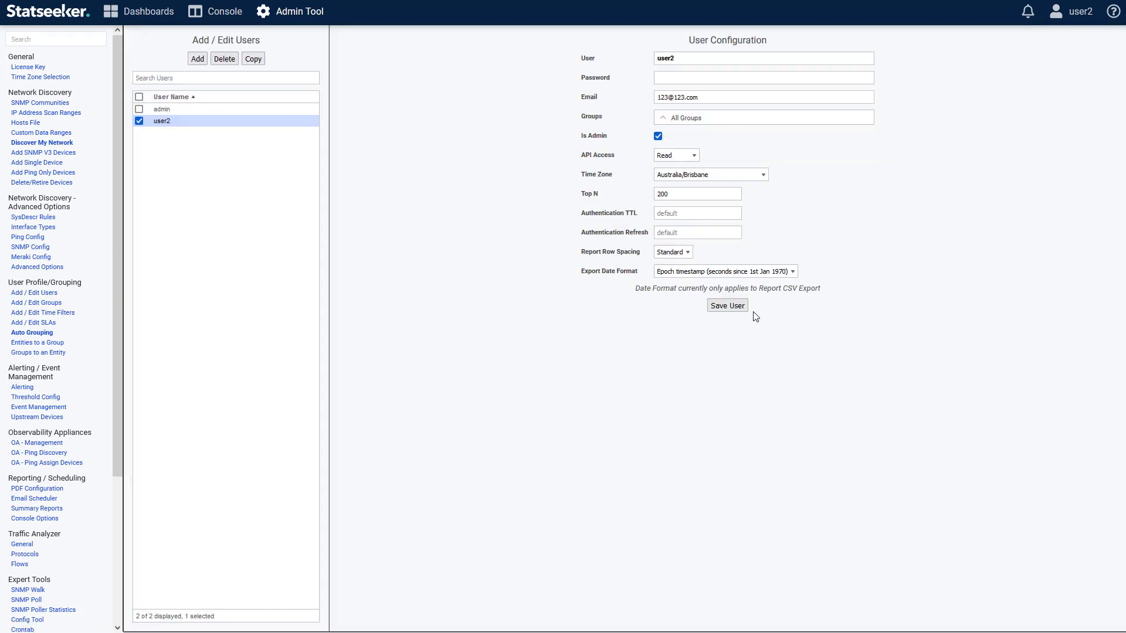
{"action": "left_click", "coordinate": [726, 308]}
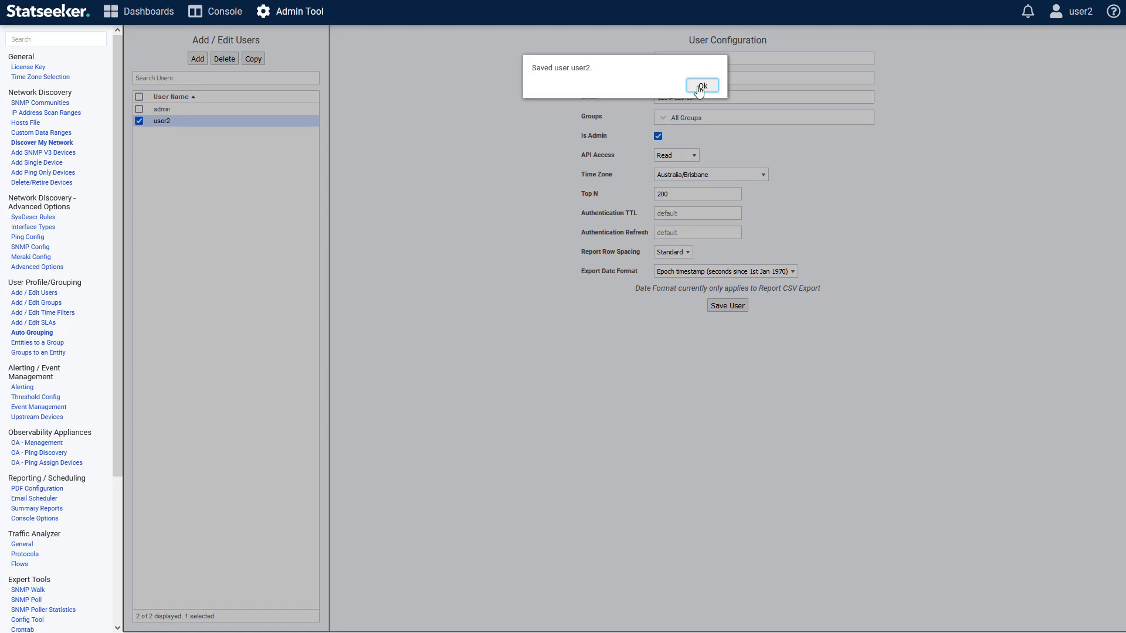
{"action": "left_click", "coordinate": [699, 88]}
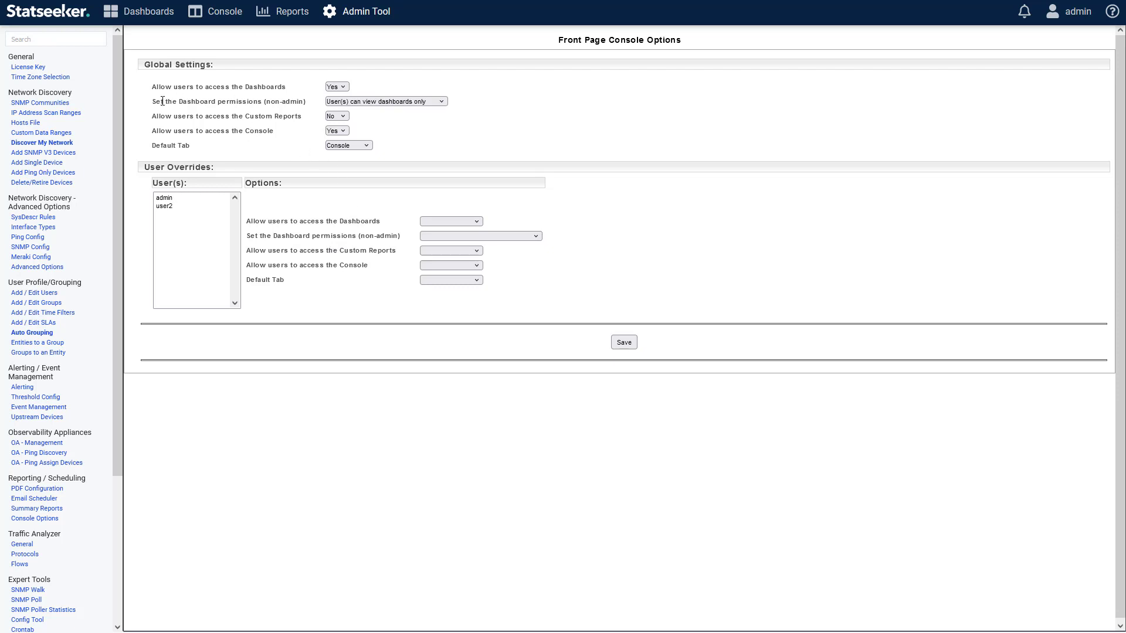
- Check the global non-admin dashboard permissions setting, and remove user2's administrator status, saving the user
{"action": "left_click", "coordinate": [421, 101]}
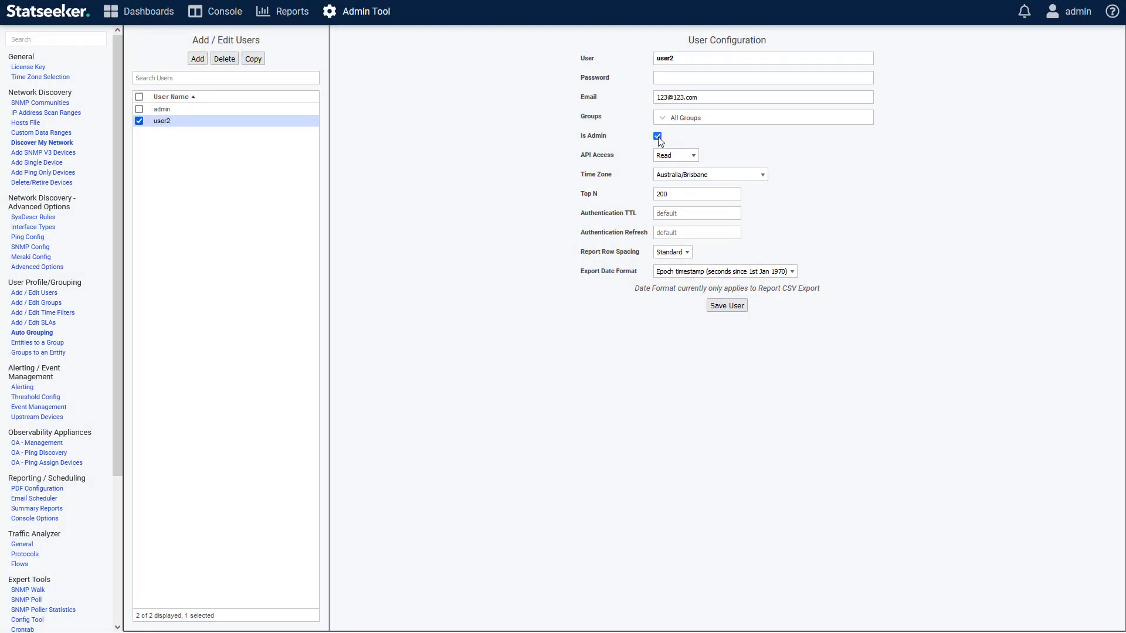
{"action": "left_click", "coordinate": [657, 136]}
{"action": "left_click", "coordinate": [724, 309]}
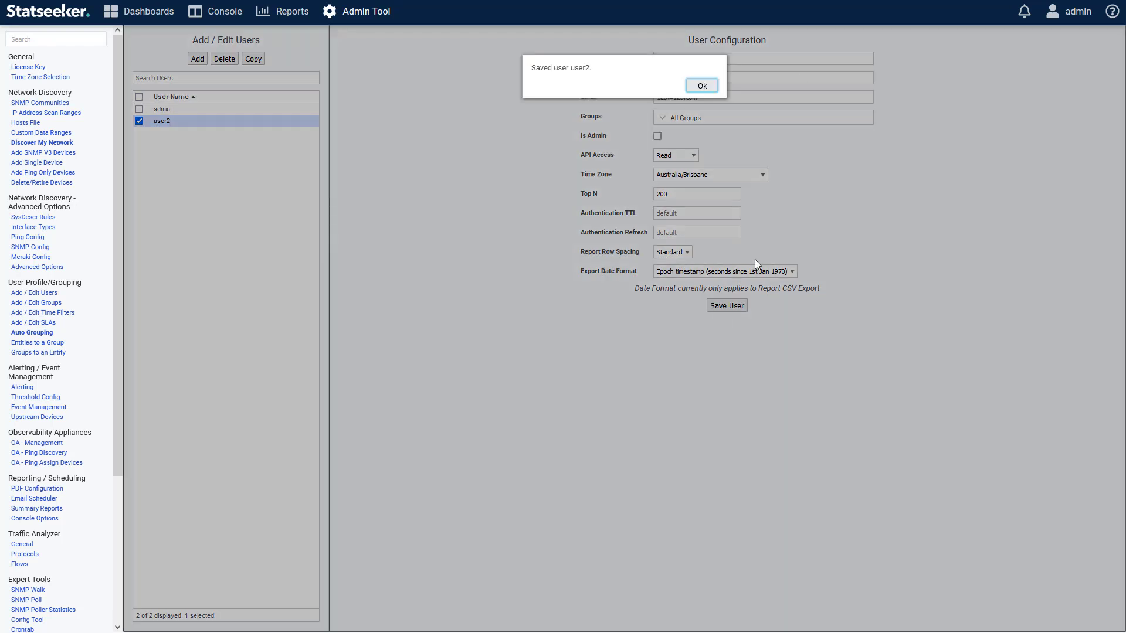
{"action": "left_click", "coordinate": [709, 89]}
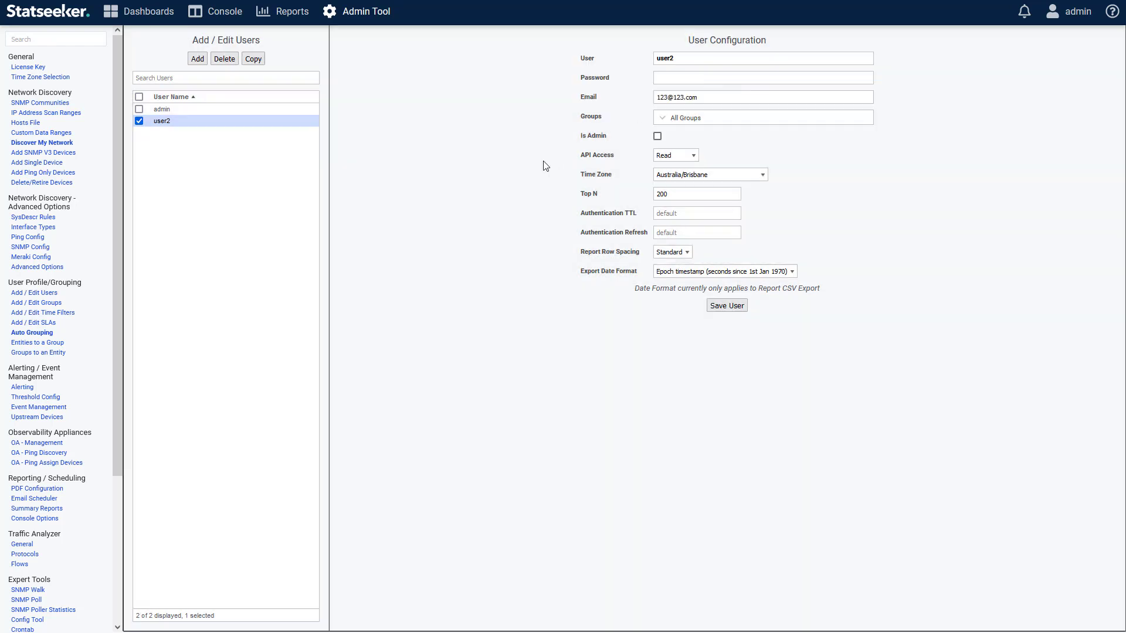
- In Console Options, override user2's non-admin dashboard permissions to allow editing and save, checking user2's Manage Dashboards access along the way
{"action": "left_click", "coordinate": [45, 519]}
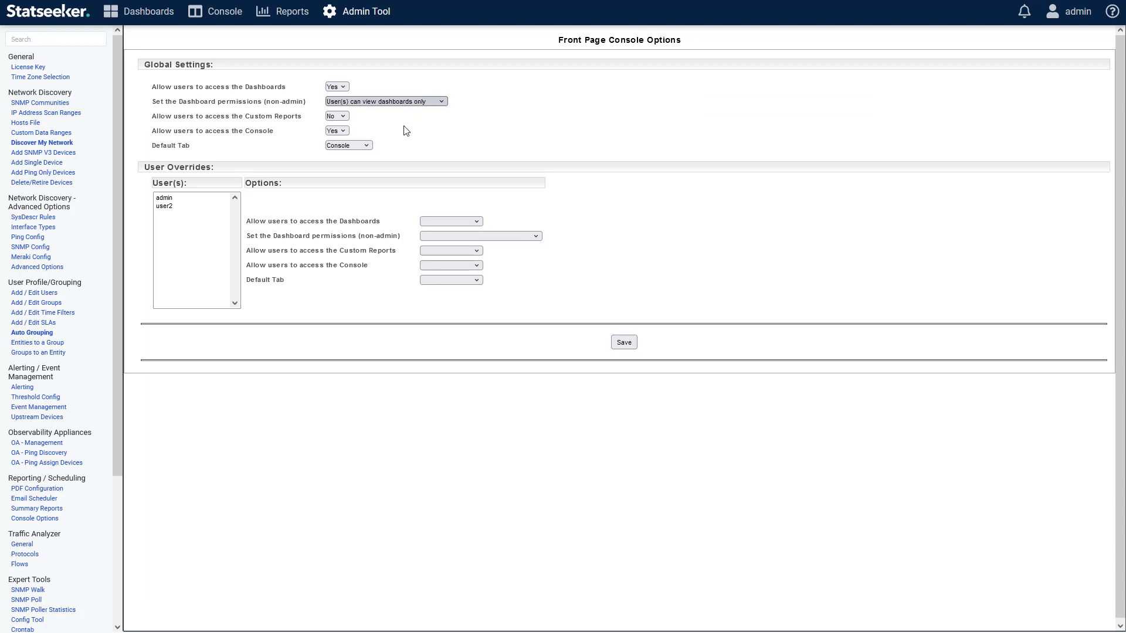
{"action": "left_click", "coordinate": [164, 206]}
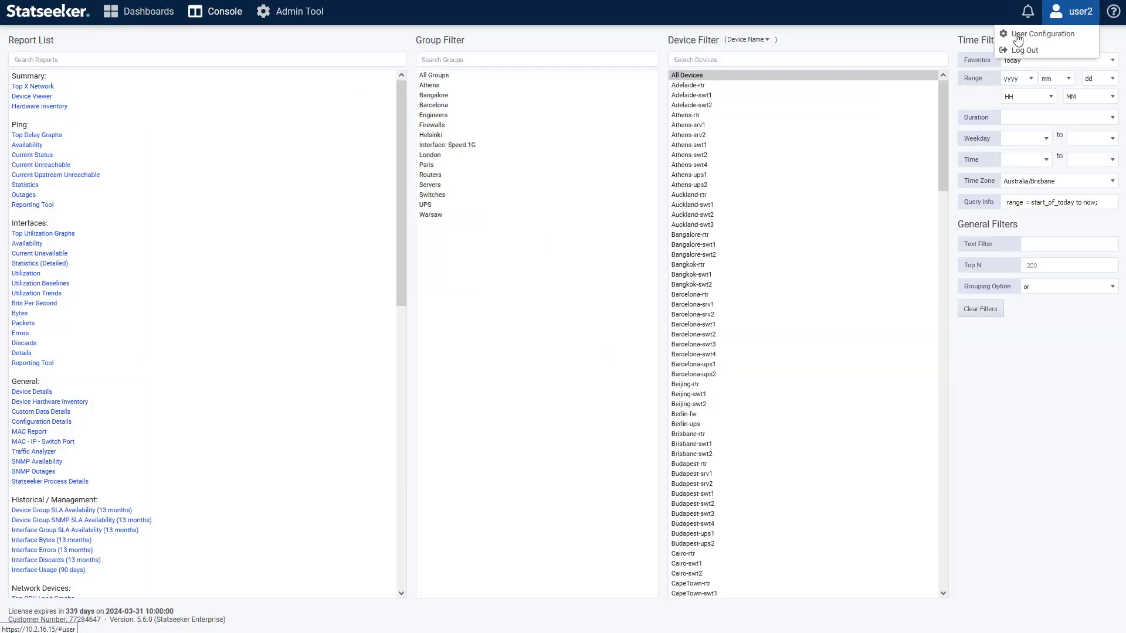
{"action": "mouse_move", "coordinate": [137, 19]}
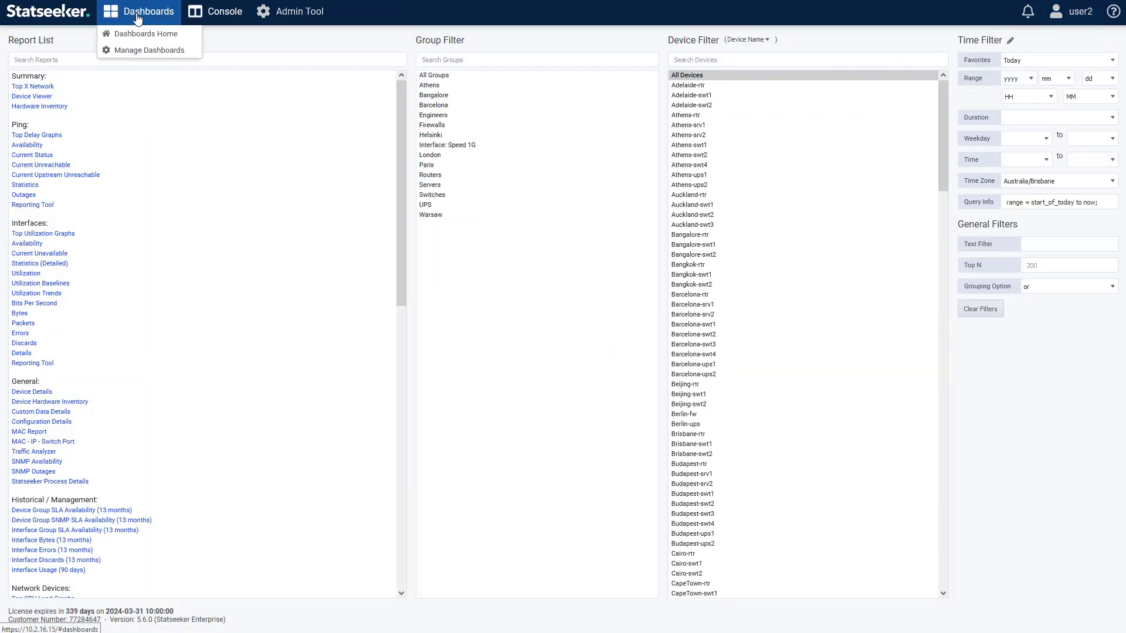
{"action": "left_click", "coordinate": [134, 50]}
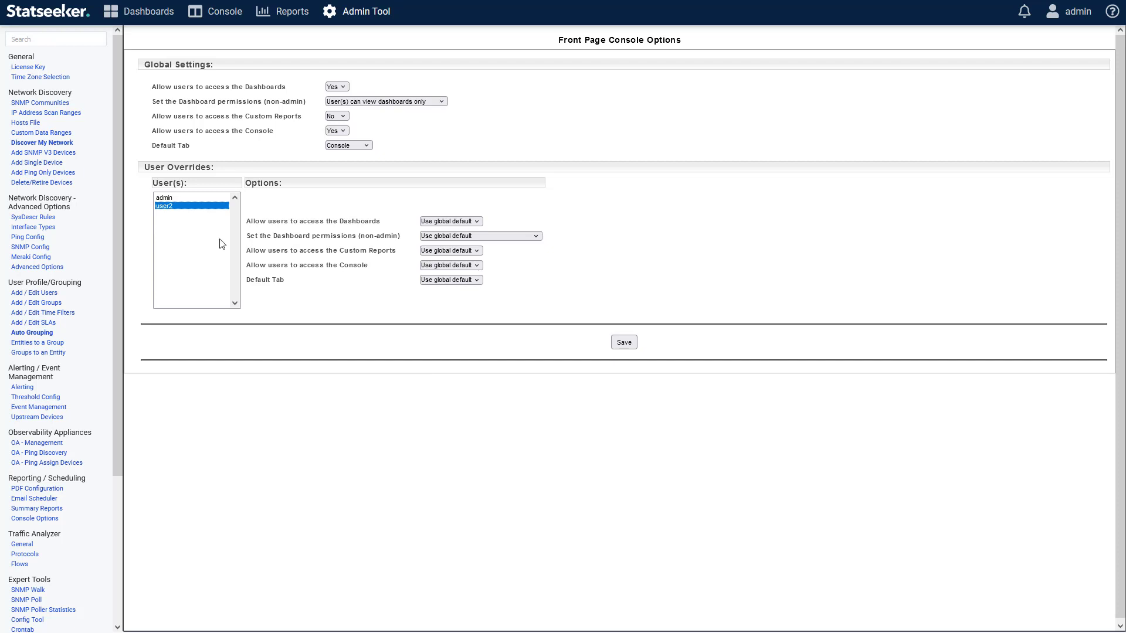
{"action": "left_click", "coordinate": [514, 237]}
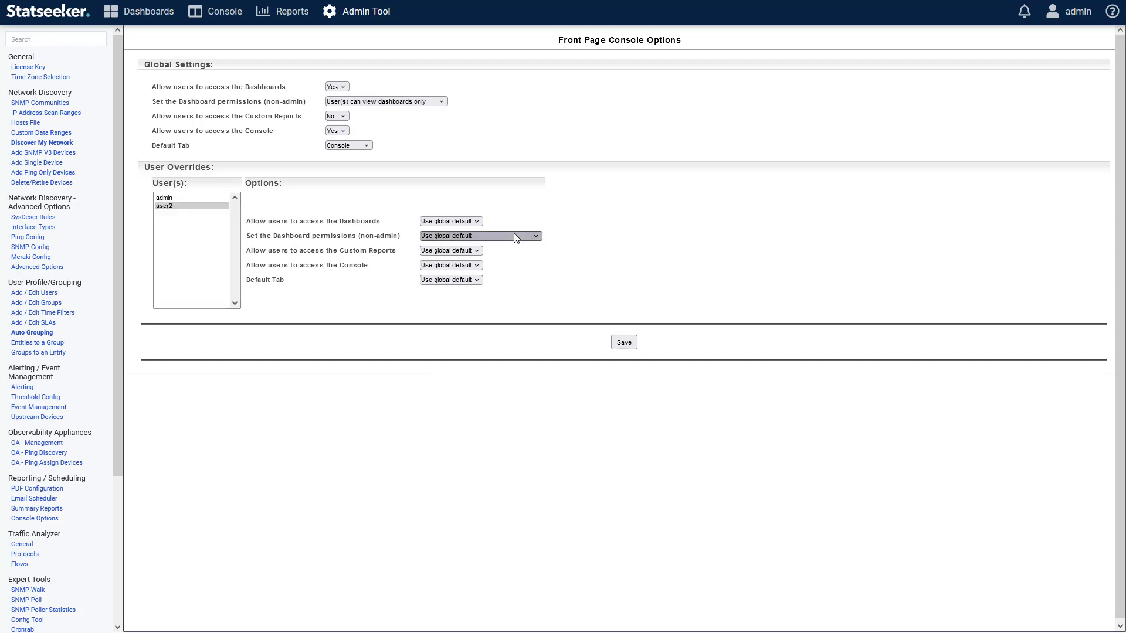
{"action": "left_click", "coordinate": [492, 285]}
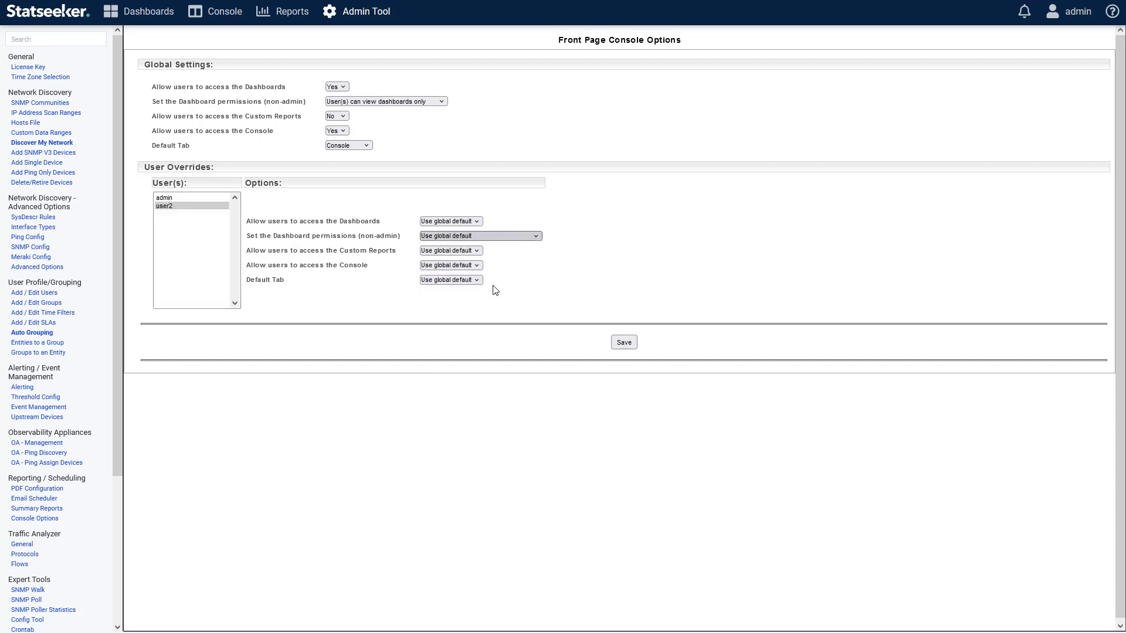
{"action": "left_click", "coordinate": [623, 343]}
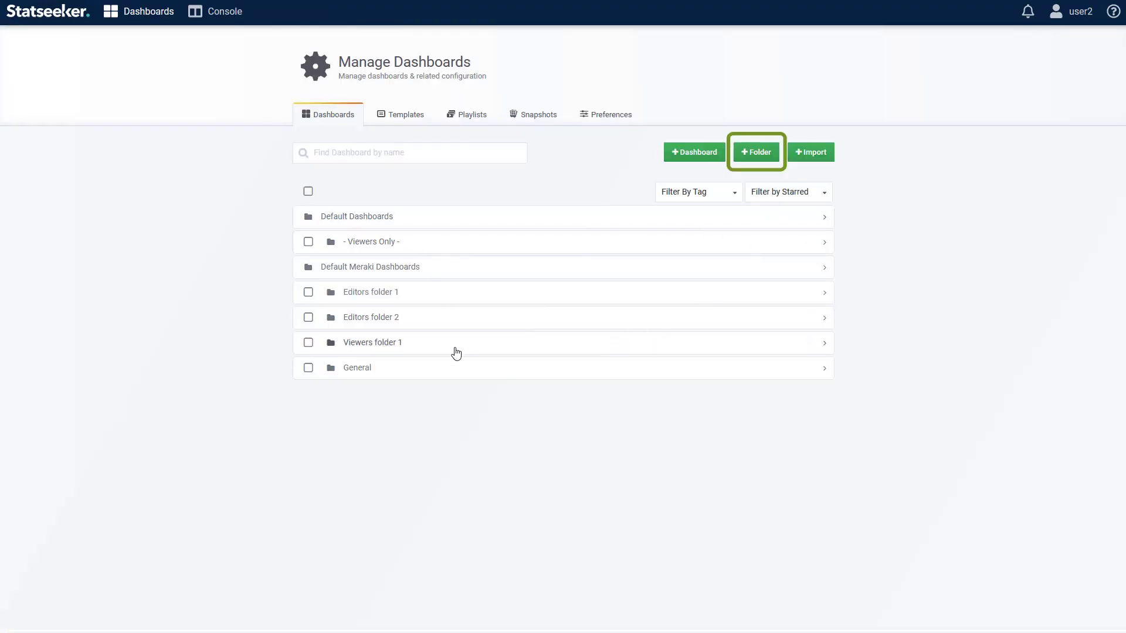
- Review the General folder's contents in user2's session, and move the Latency dashboard from Editors folder 1 to General
{"action": "left_click", "coordinate": [329, 371]}
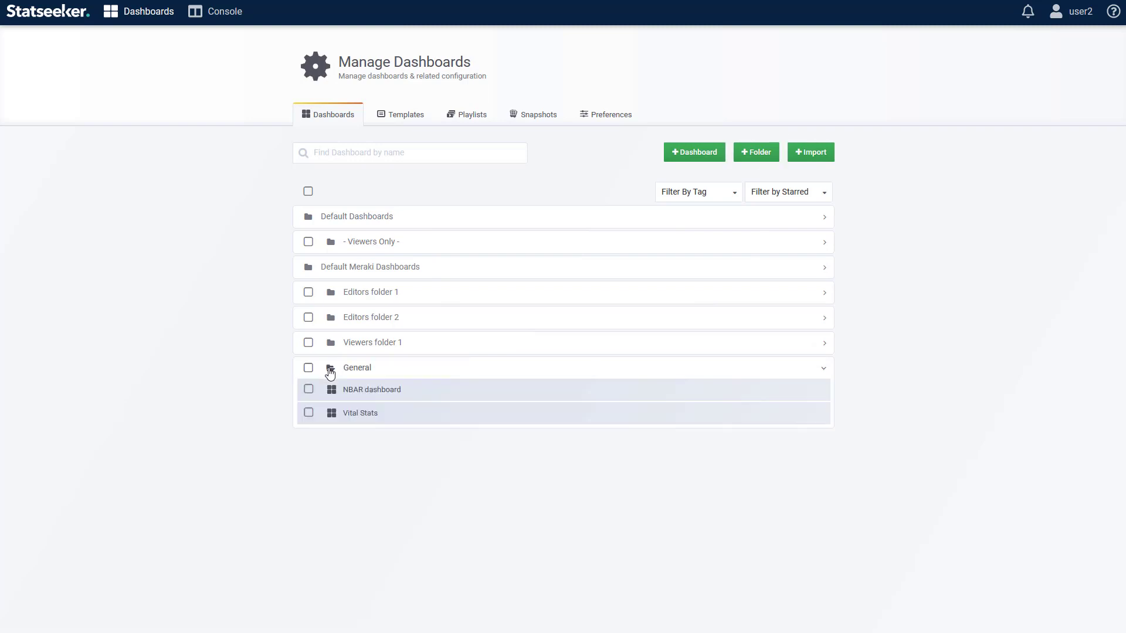
{"action": "left_click", "coordinate": [331, 374]}
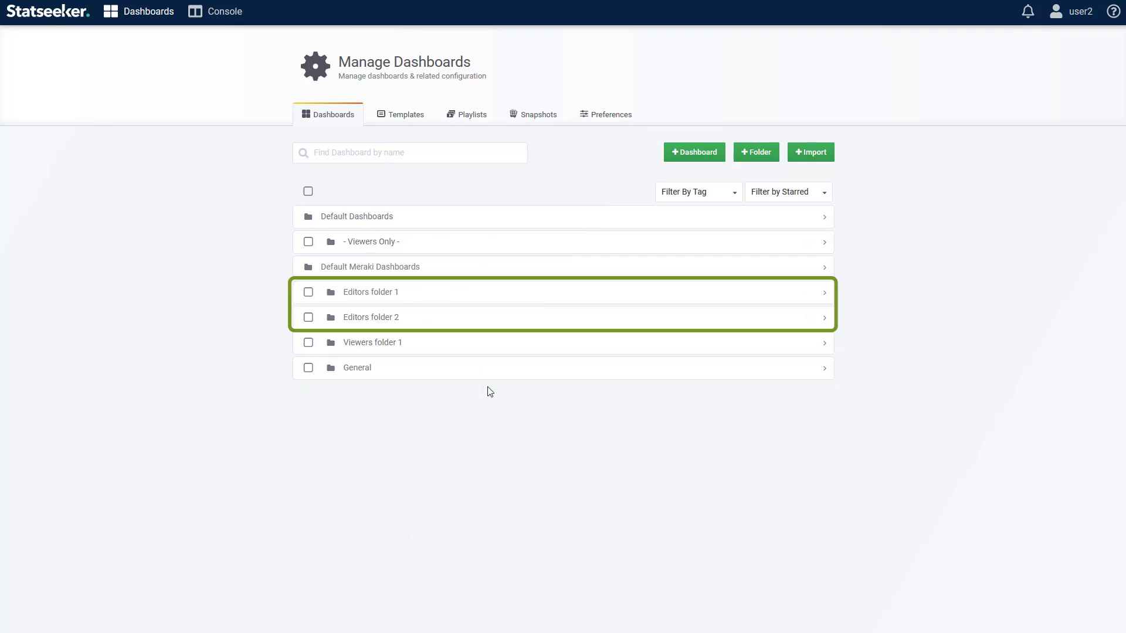
{"action": "left_click", "coordinate": [332, 297]}
{"action": "left_click", "coordinate": [308, 313]}
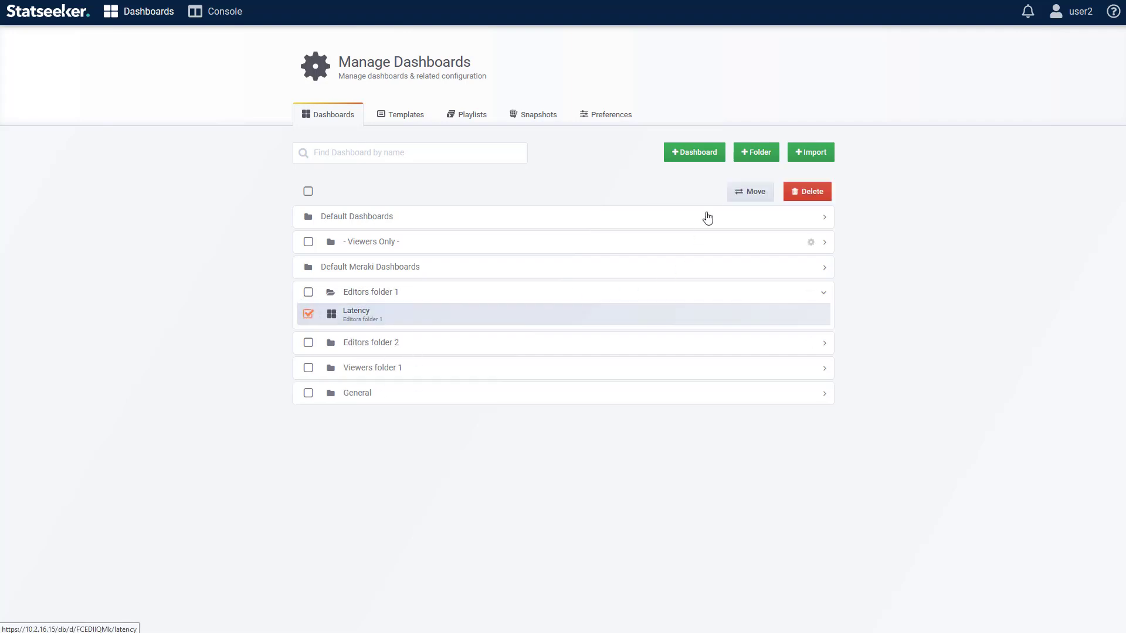
{"action": "left_click", "coordinate": [750, 196]}
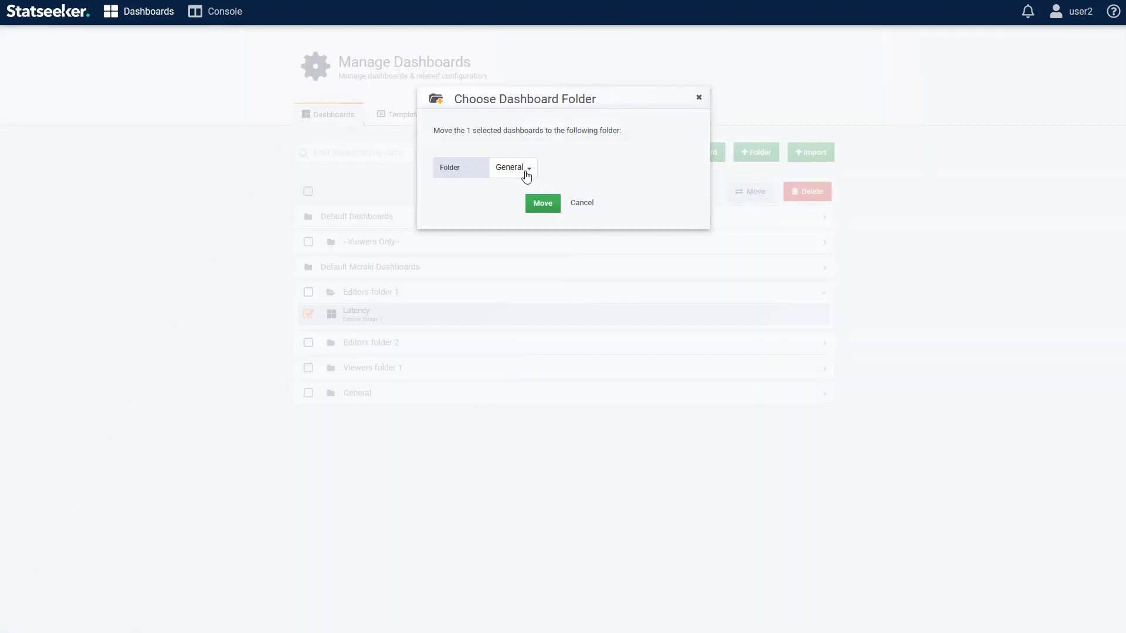
{"action": "left_click", "coordinate": [542, 205]}
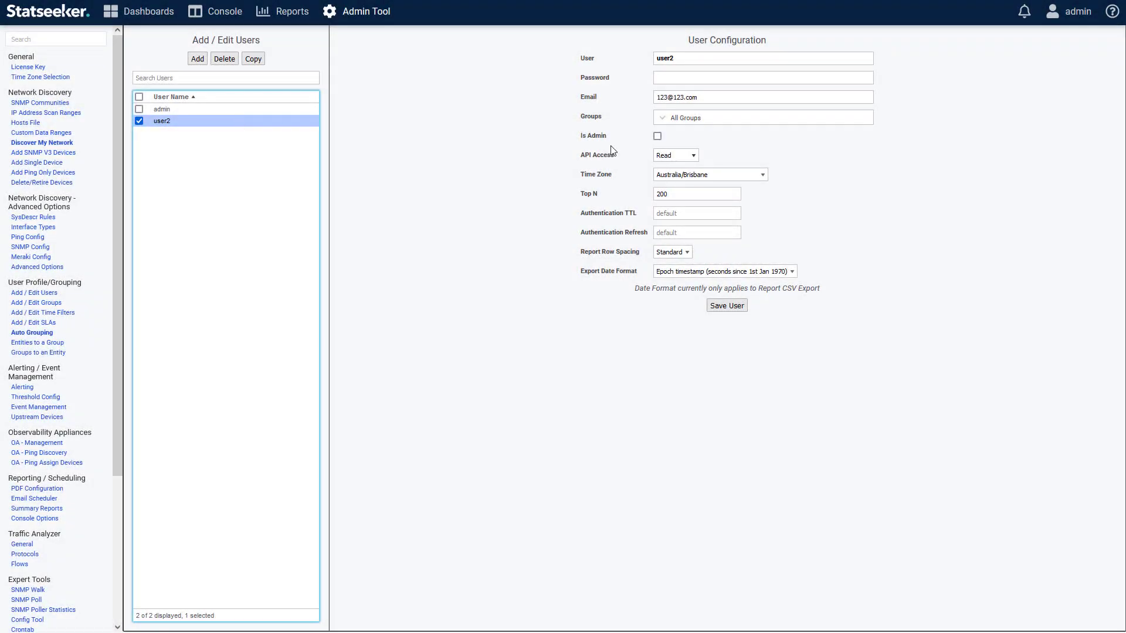
- Turn on the Is Admin option for user2 in the admin account's user configuration
{"action": "left_click", "coordinate": [658, 135]}
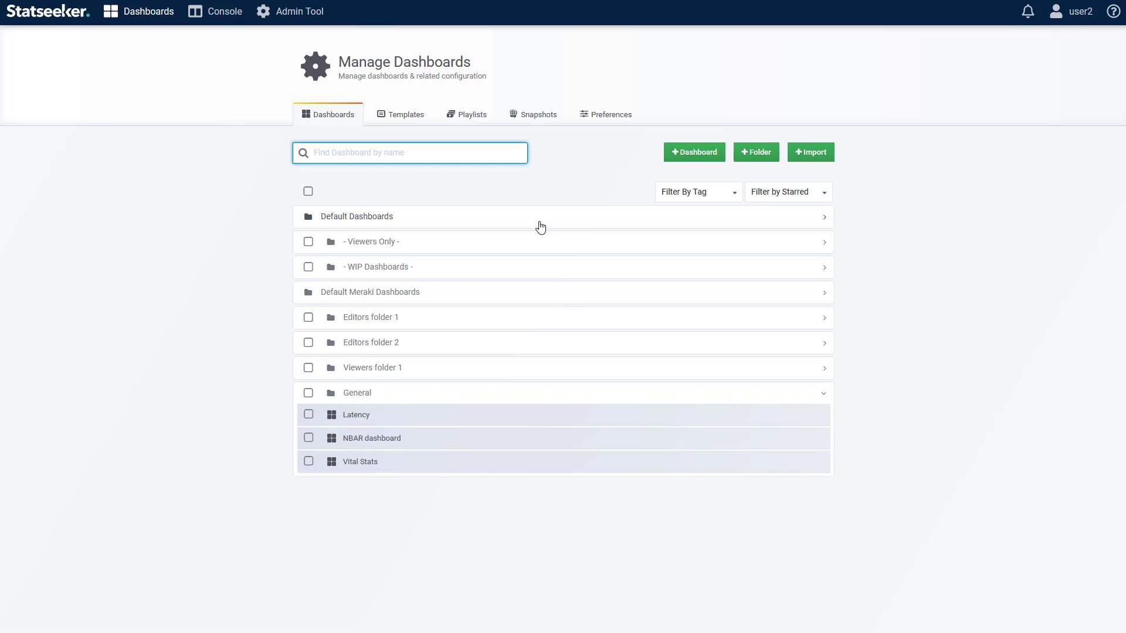
- Add View permission for Everyone With Editor Role to the - WIP Dashboards - folder
{"action": "left_click", "coordinate": [809, 268]}
{"action": "left_click", "coordinate": [422, 121]}
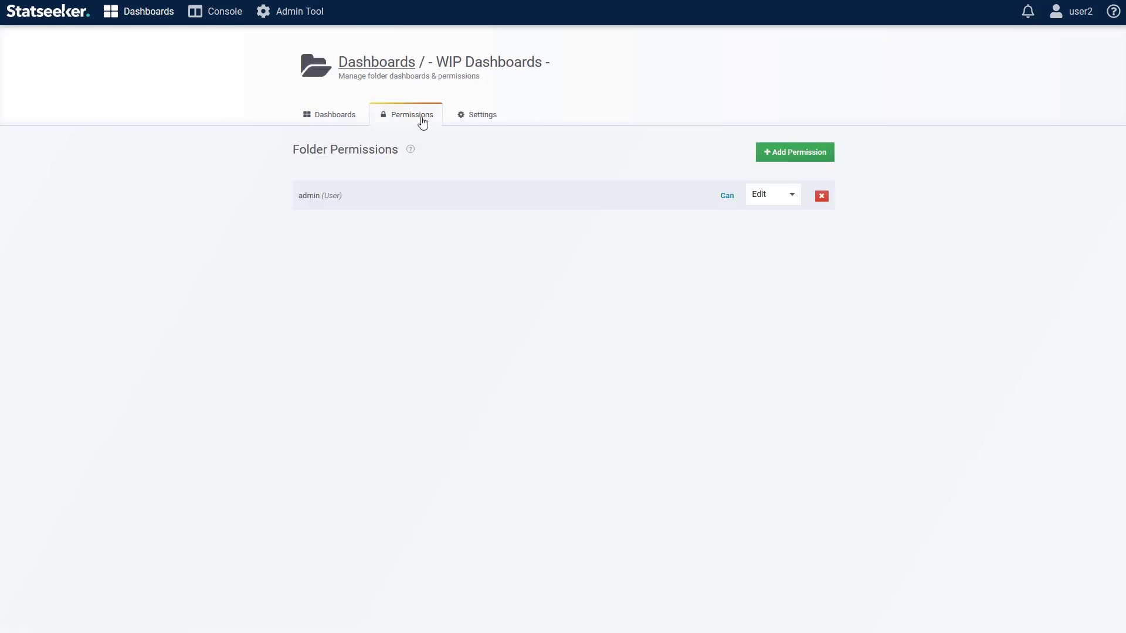
{"action": "left_click", "coordinate": [805, 153]}
{"action": "left_click", "coordinate": [418, 226]}
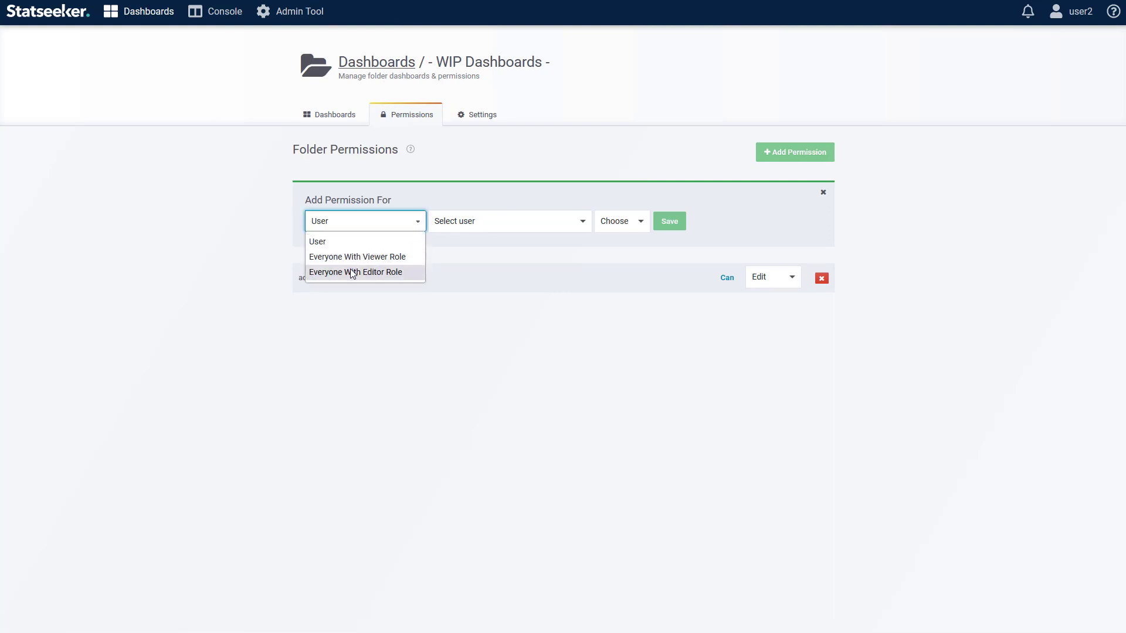
{"action": "left_click", "coordinate": [395, 275]}
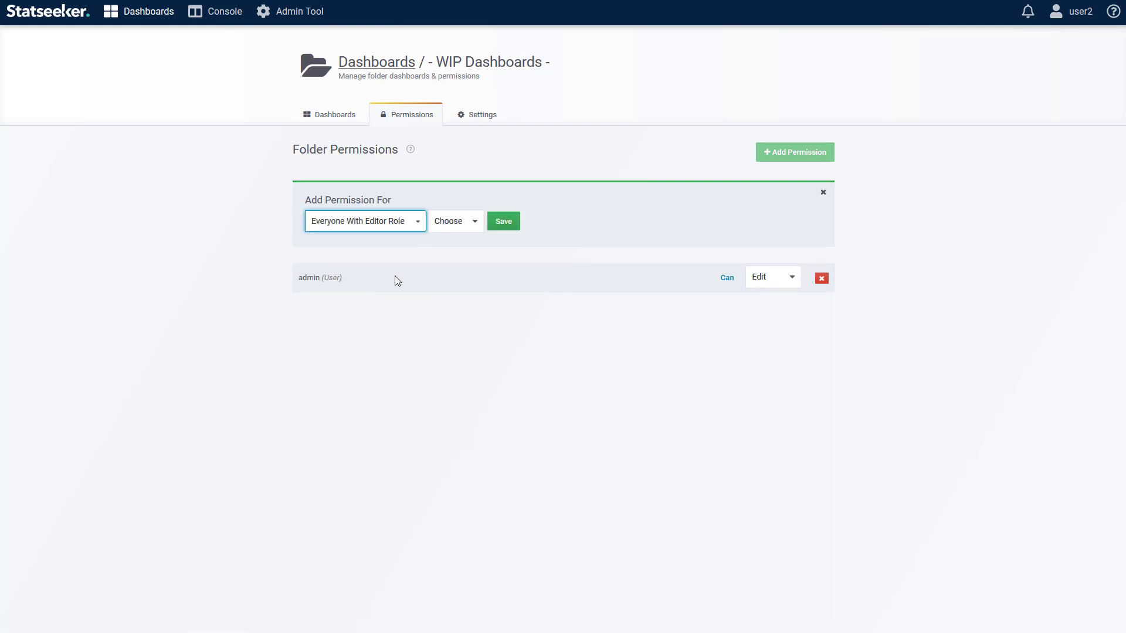
{"action": "left_click", "coordinate": [469, 226]}
{"action": "left_click", "coordinate": [458, 257]}
{"action": "left_click", "coordinate": [502, 222]}
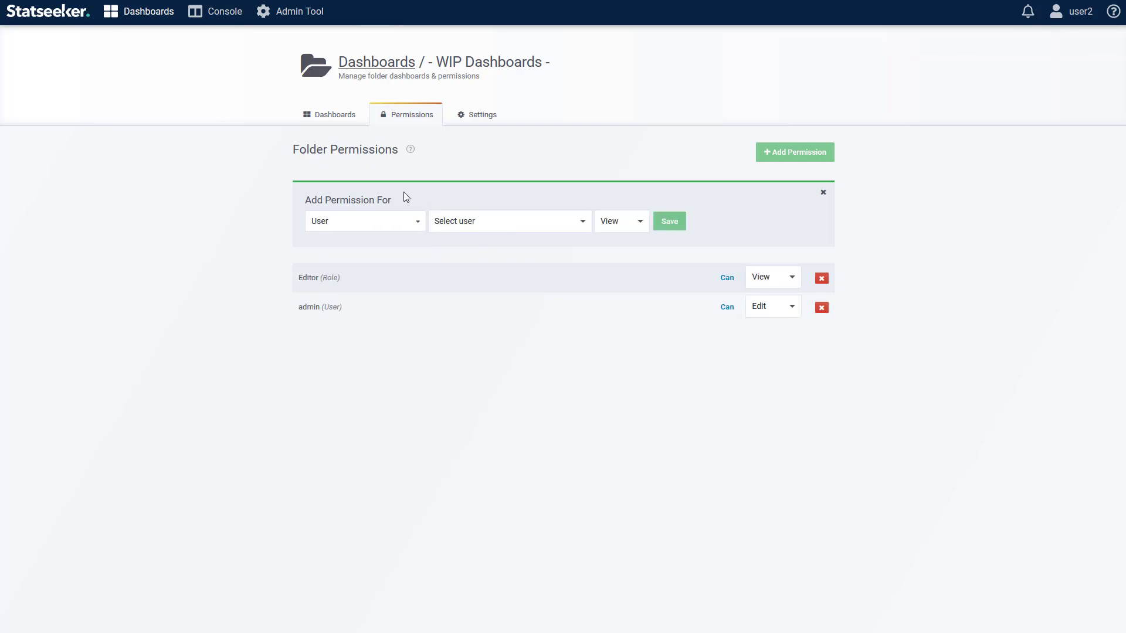
- Open the Unreachable Devices dashboard from the - WIP Dashboards - folder and bring up its permissions settings
{"action": "left_click", "coordinate": [321, 121]}
{"action": "left_click", "coordinate": [490, 235]}
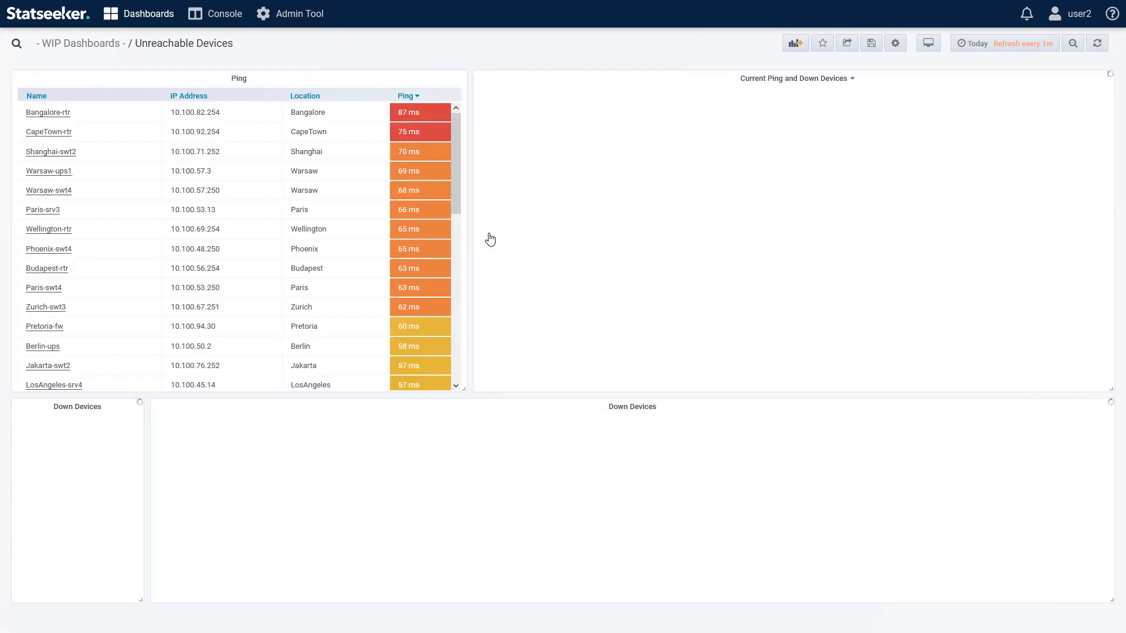
{"action": "left_click", "coordinate": [894, 46]}
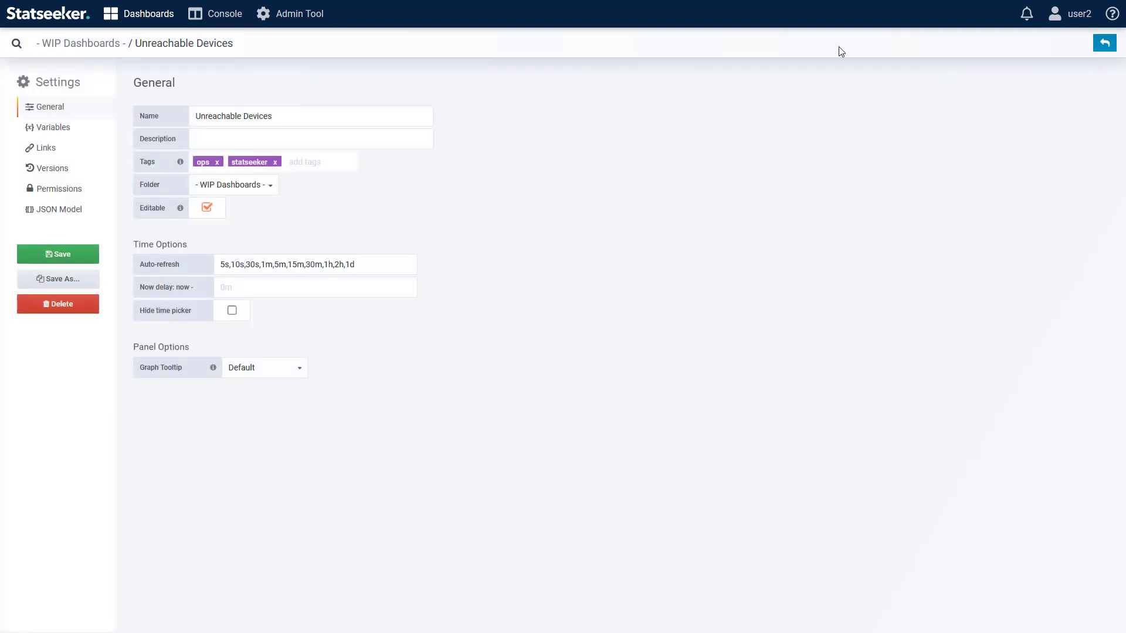
{"action": "left_click", "coordinate": [65, 189]}
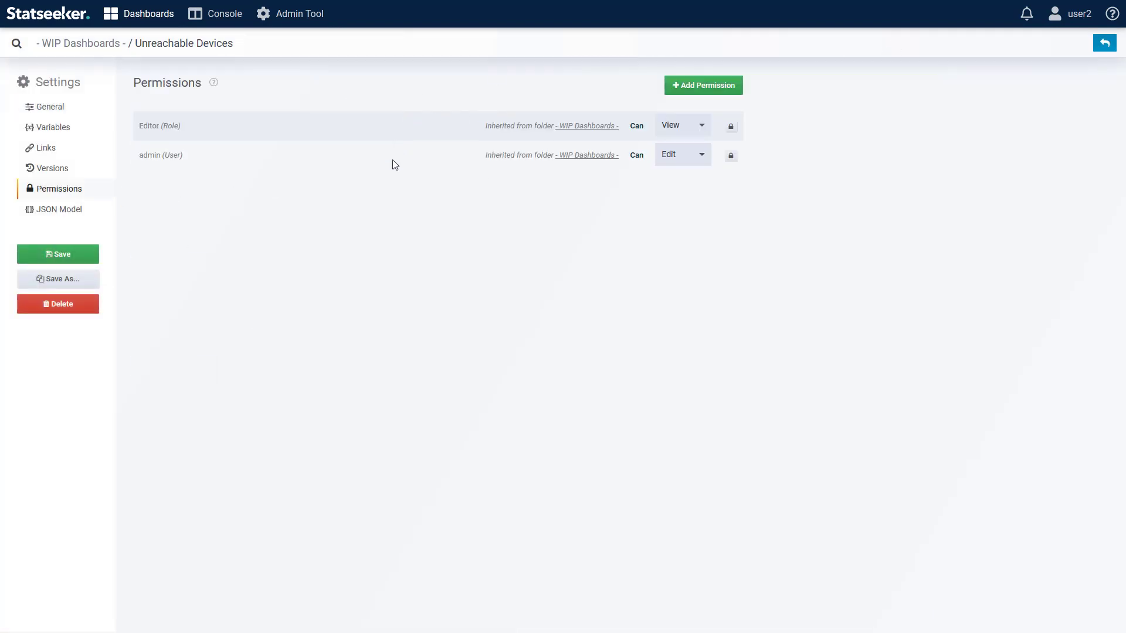
- Add and save a View permission for the user user2 on the Unreachable Devices dashboard
{"action": "left_click", "coordinate": [713, 92]}
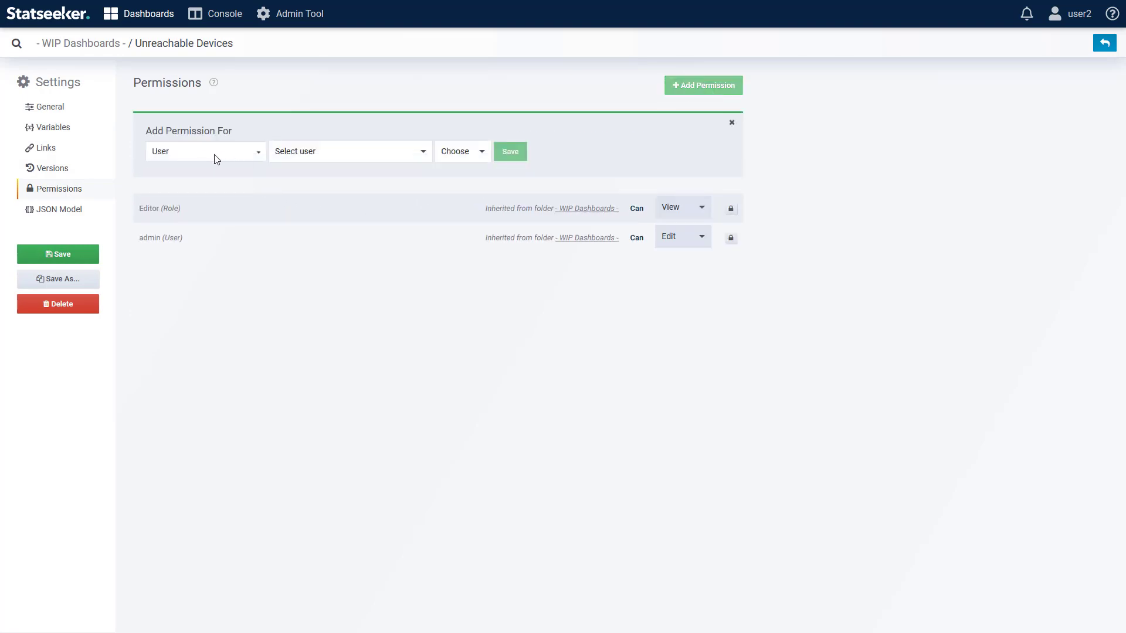
{"action": "left_click", "coordinate": [214, 156]}
{"action": "left_click", "coordinate": [206, 170]}
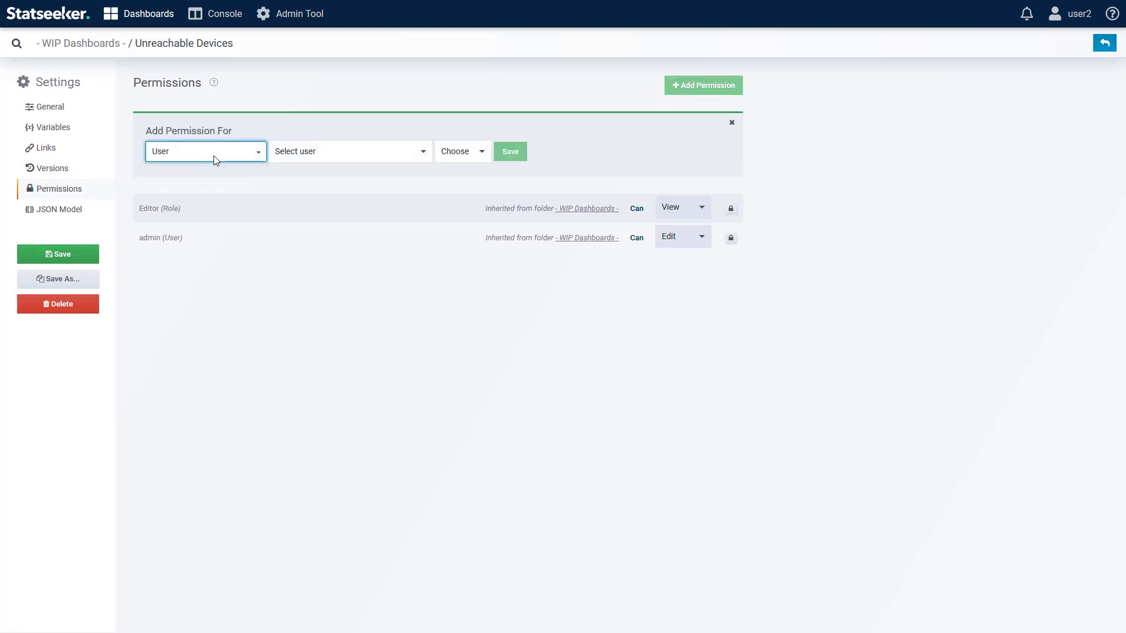
{"action": "left_click", "coordinate": [353, 153]}
{"action": "left_click", "coordinate": [358, 173]}
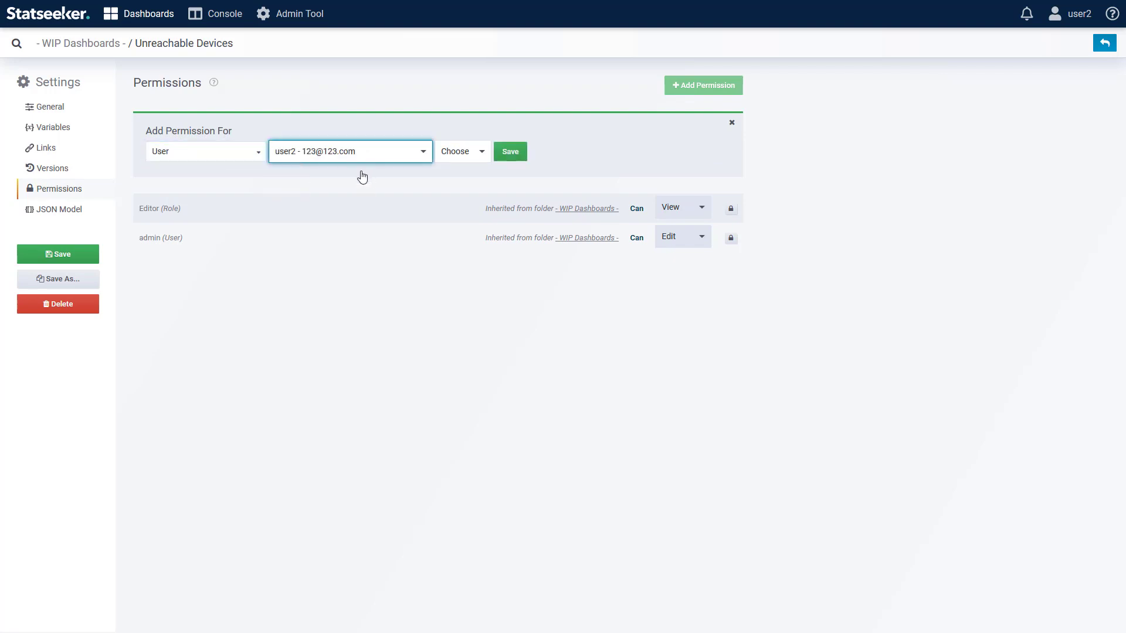
{"action": "left_click", "coordinate": [466, 154]}
{"action": "left_click", "coordinate": [443, 179]}
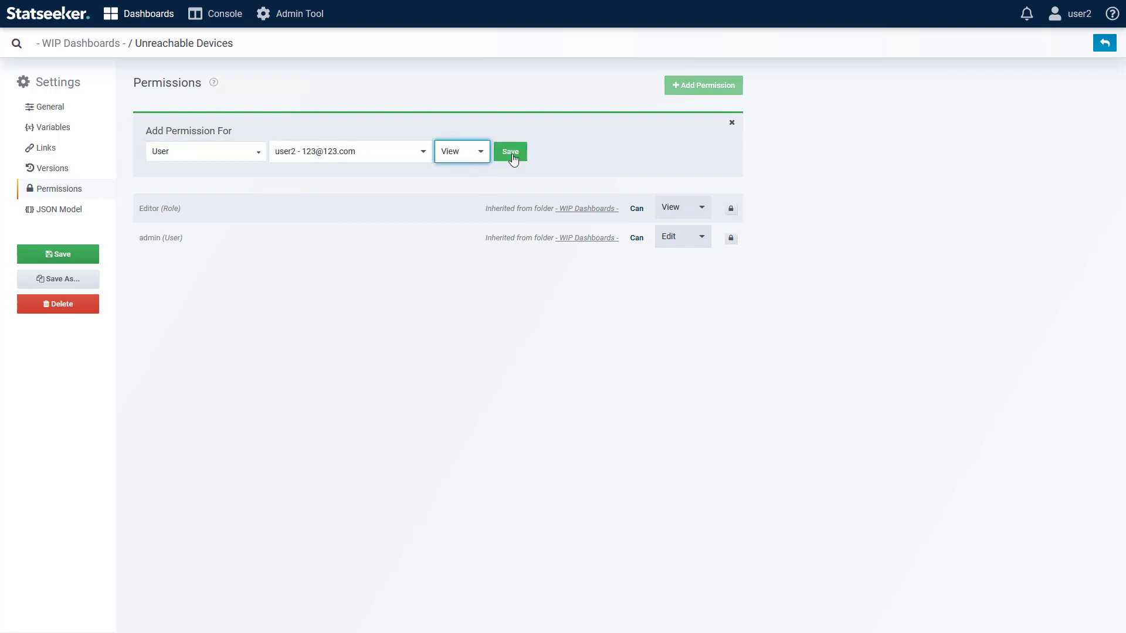
{"action": "left_click", "coordinate": [510, 151]}
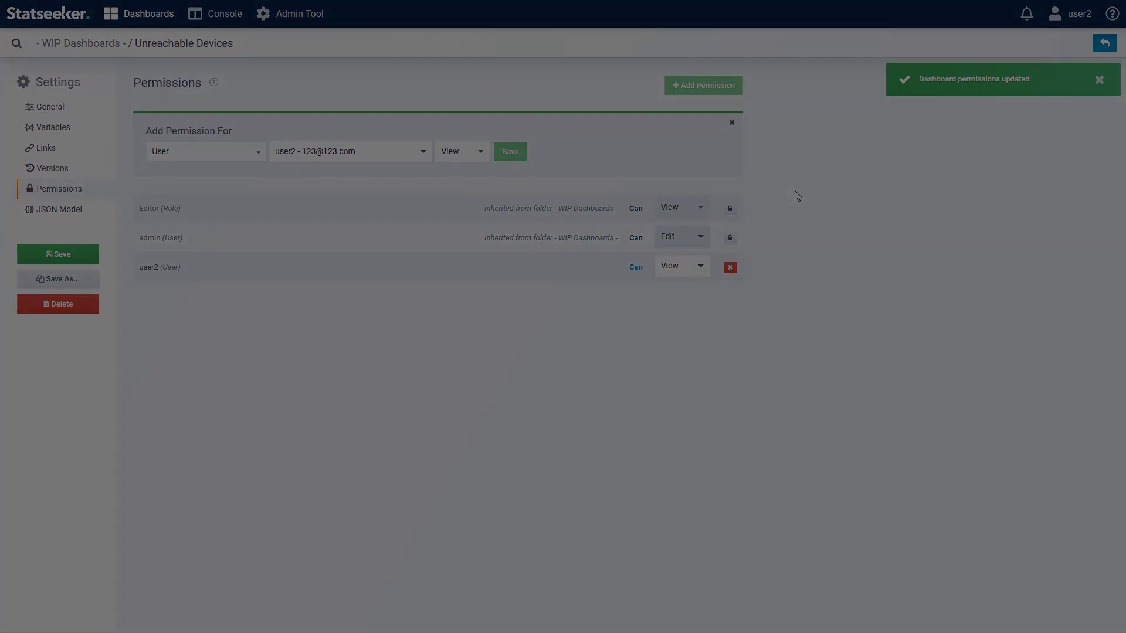